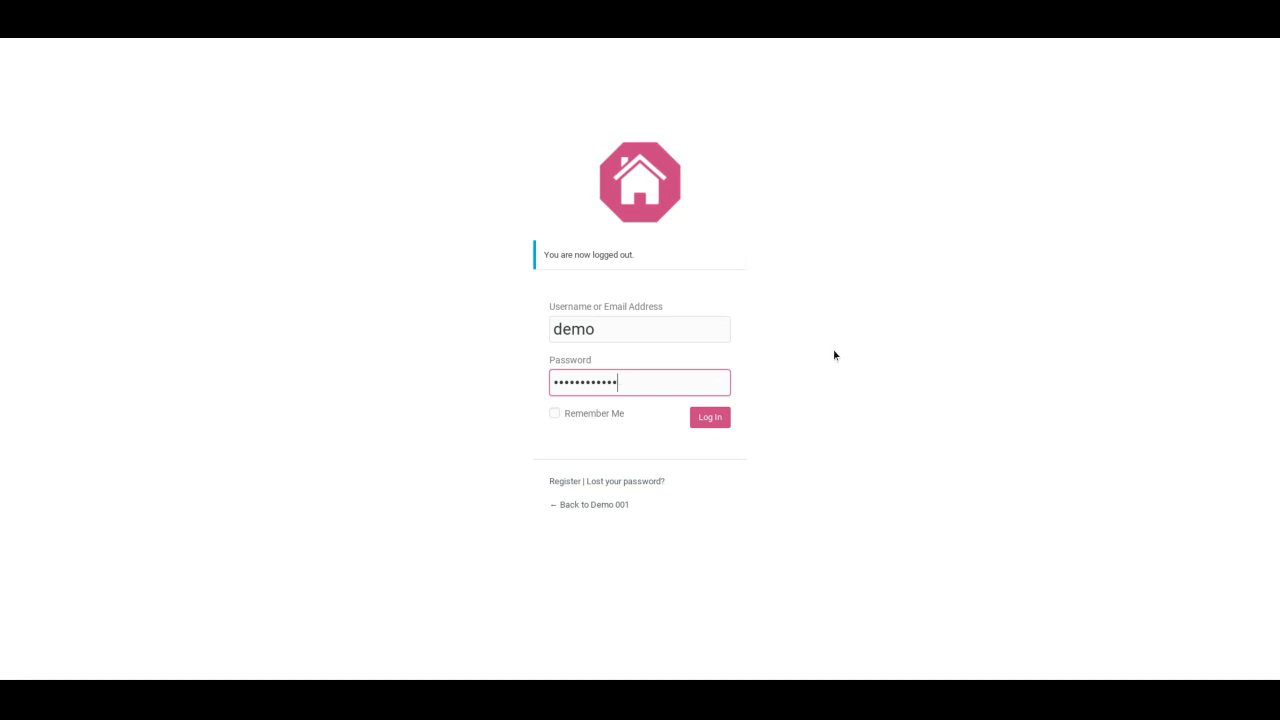
# Step: Log in with the filled-in demo credentials and open the site's home page in the front end editor
pyautogui.click(708, 421)
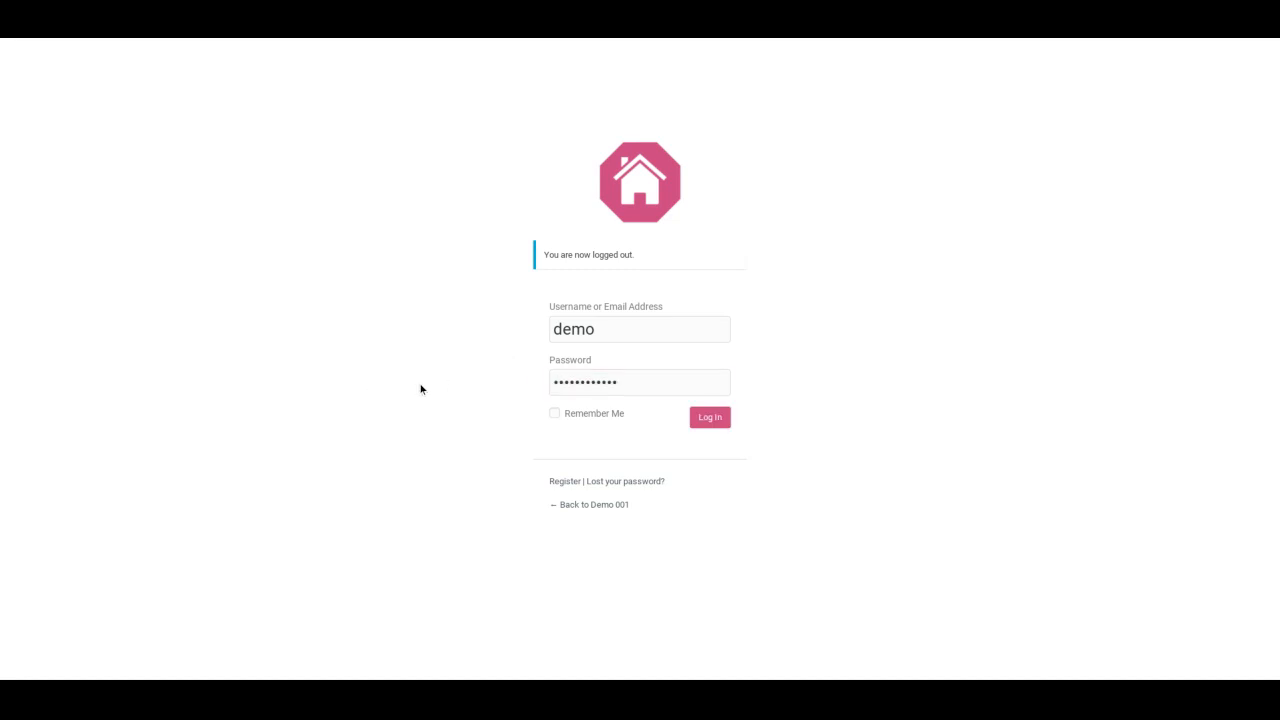
pyautogui.click(706, 419)
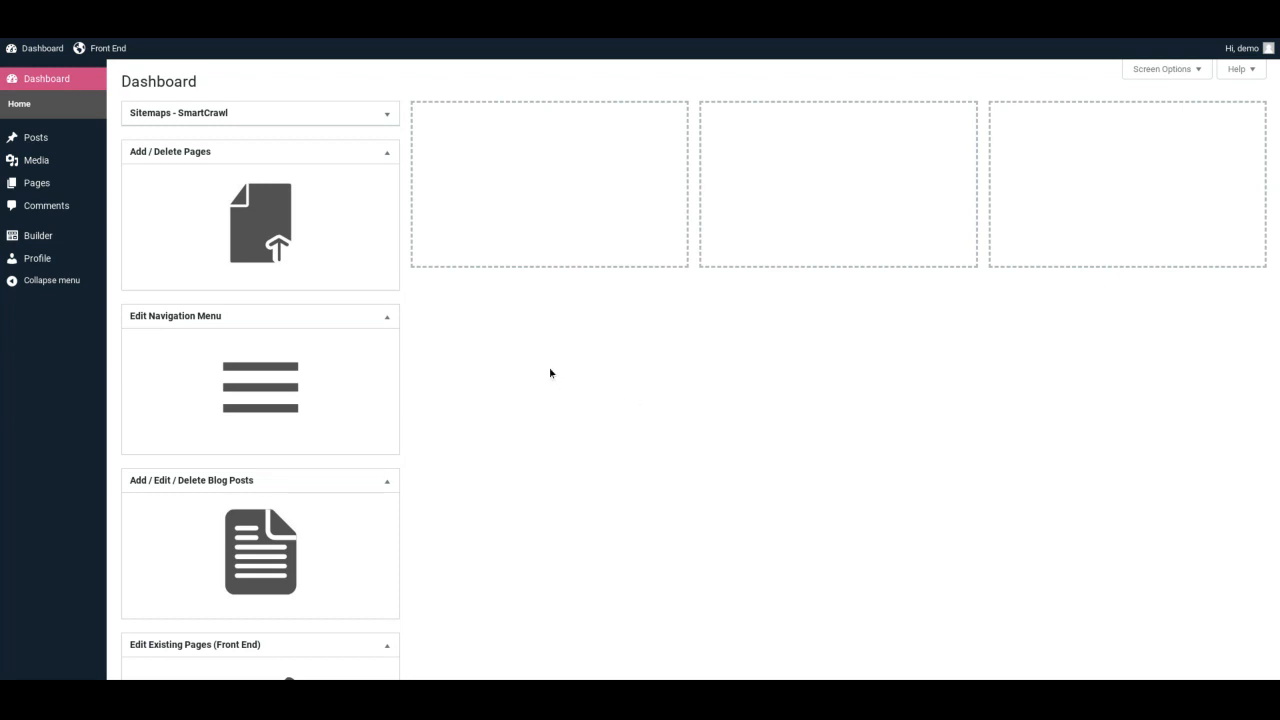
pyautogui.click(110, 50)
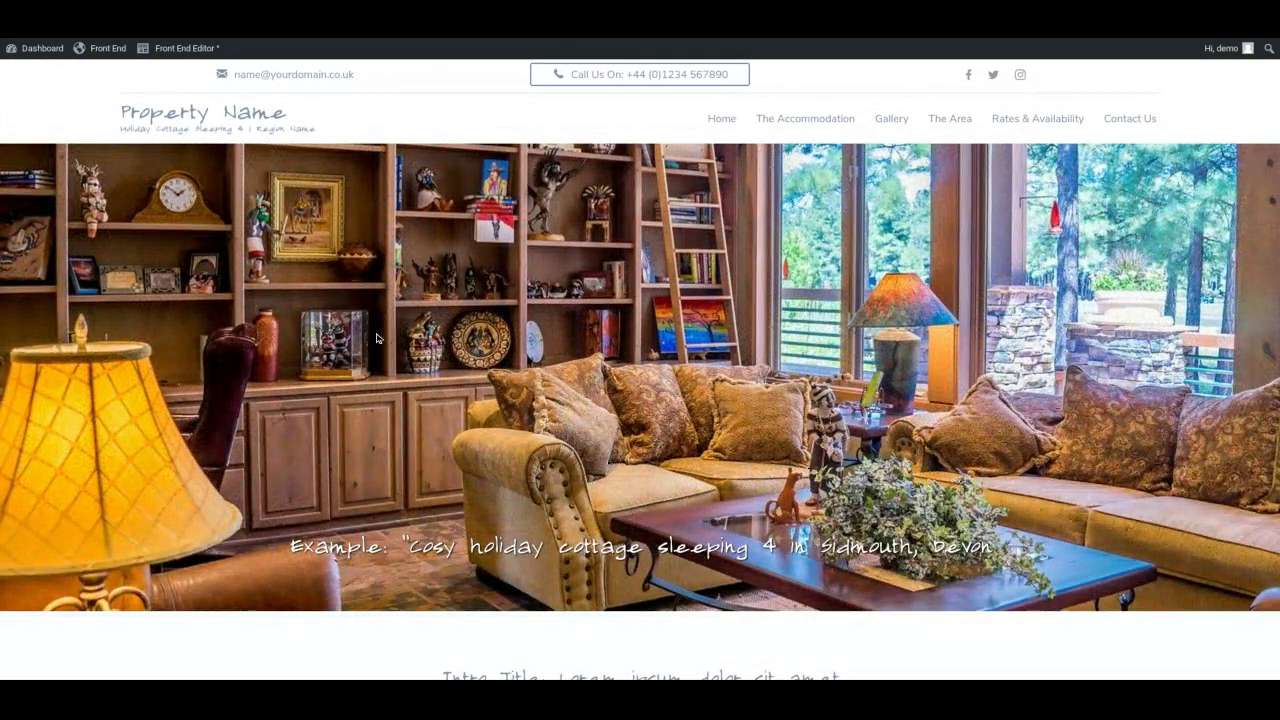
pyautogui.moveTo(194, 51)
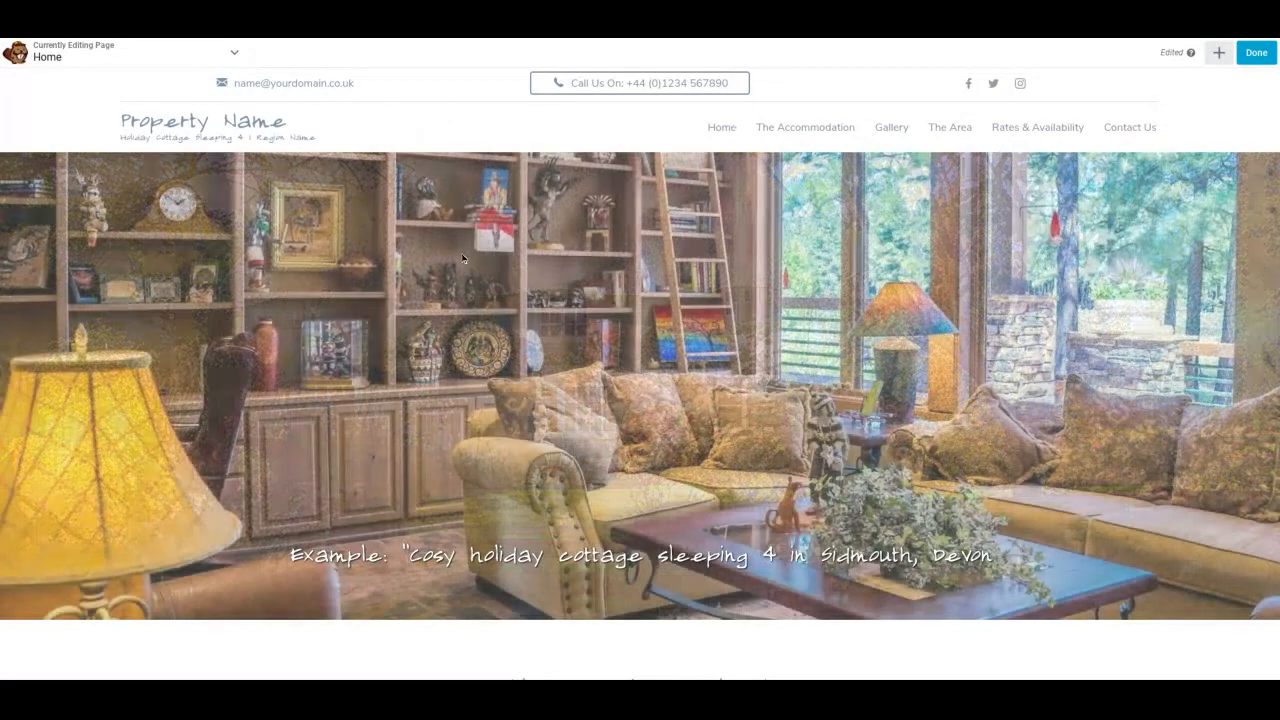
# Step: Look through the home page's sections down to the footer and back up to the header slideshow
pyautogui.scroll(-5, 487, 350)
pyautogui.scroll(-20, 487, 352)
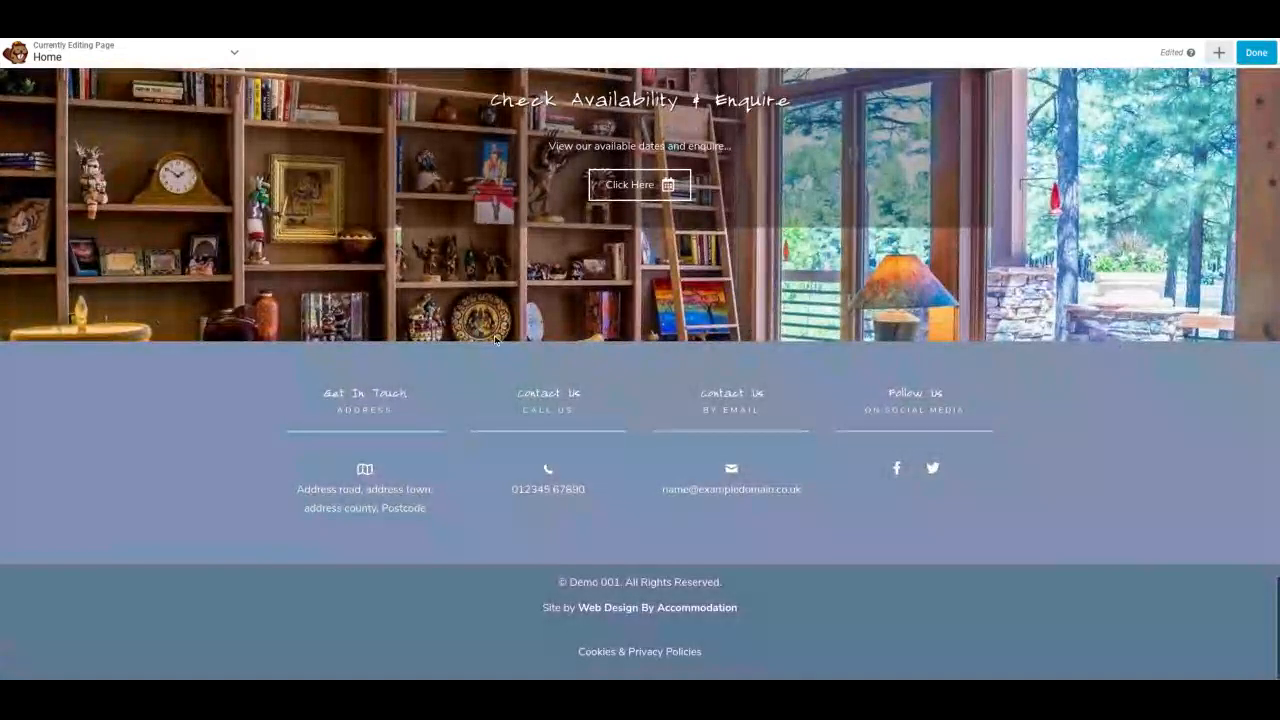
pyautogui.scroll(5, 501, 449)
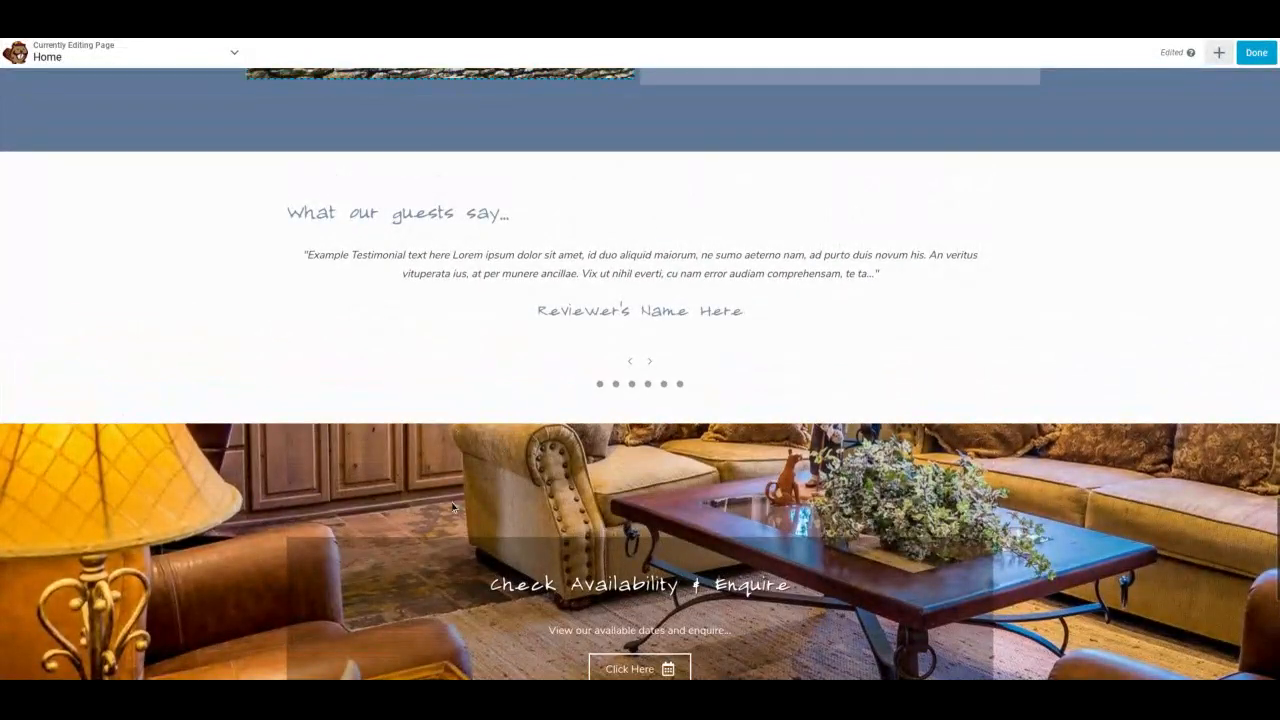
pyautogui.scroll(2, 452, 455)
pyautogui.scroll(9, 452, 460)
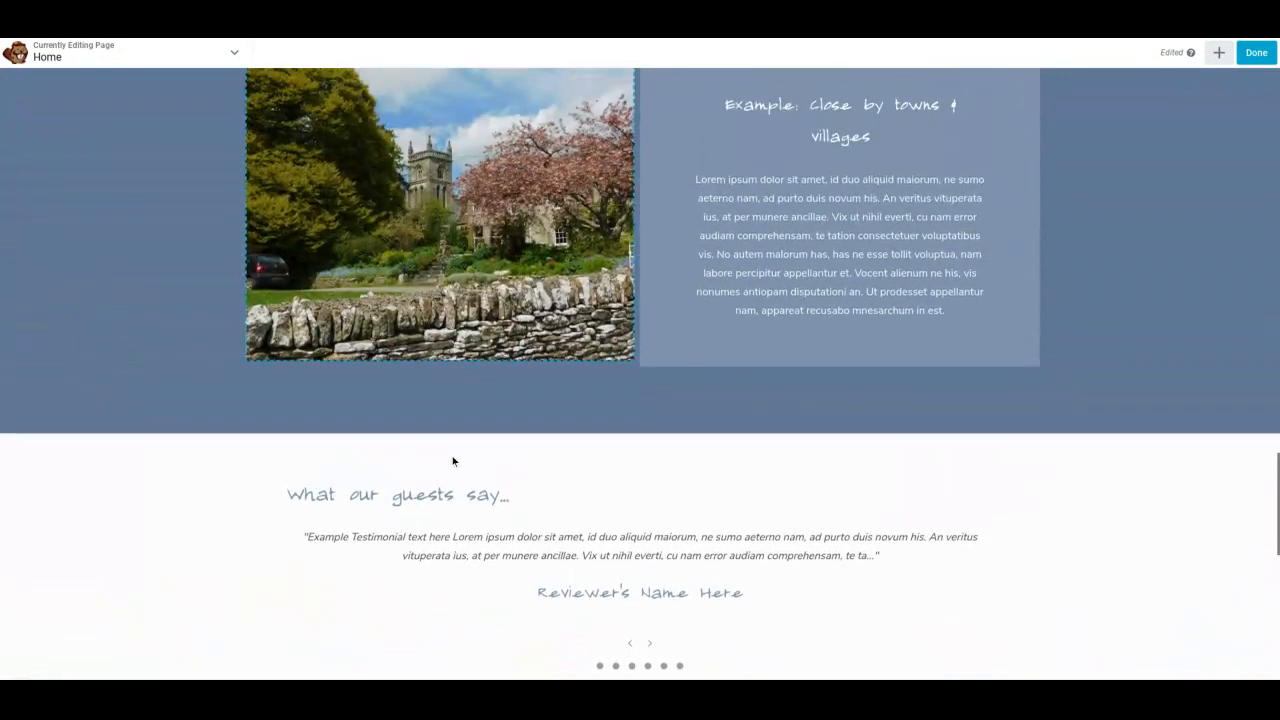
pyautogui.scroll(15, 455, 460)
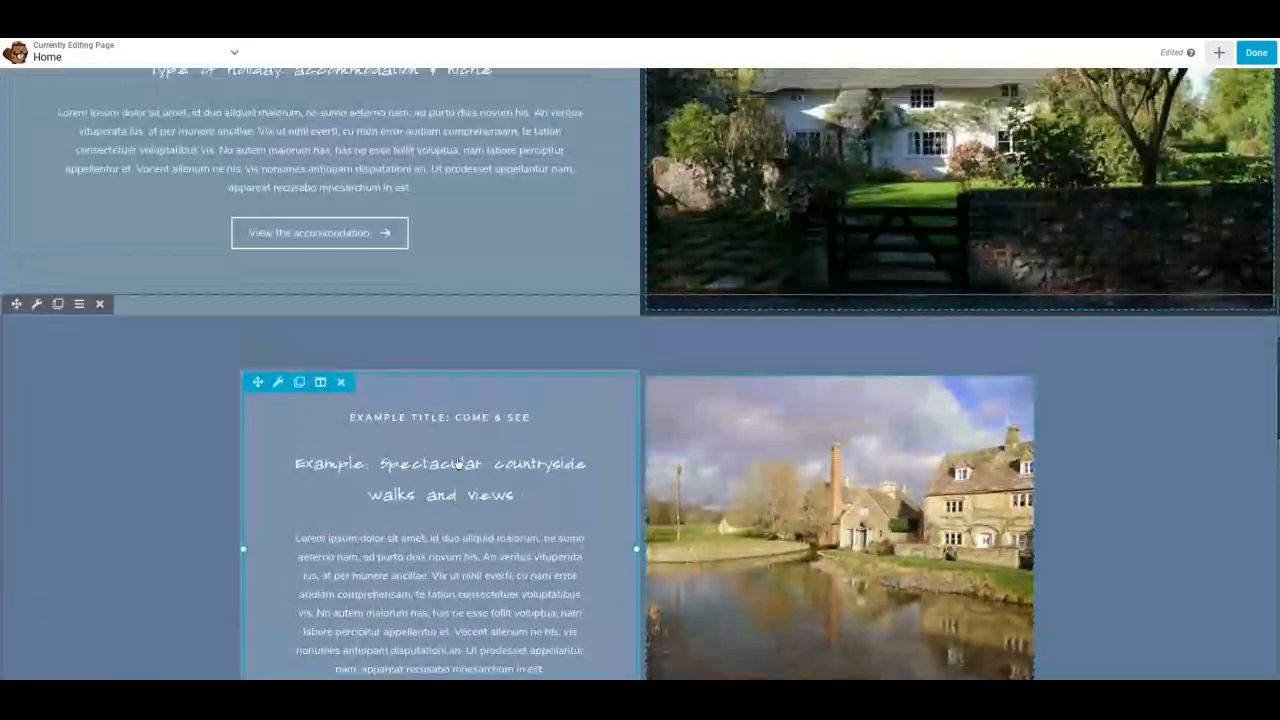
pyautogui.scroll(1, 502, 476)
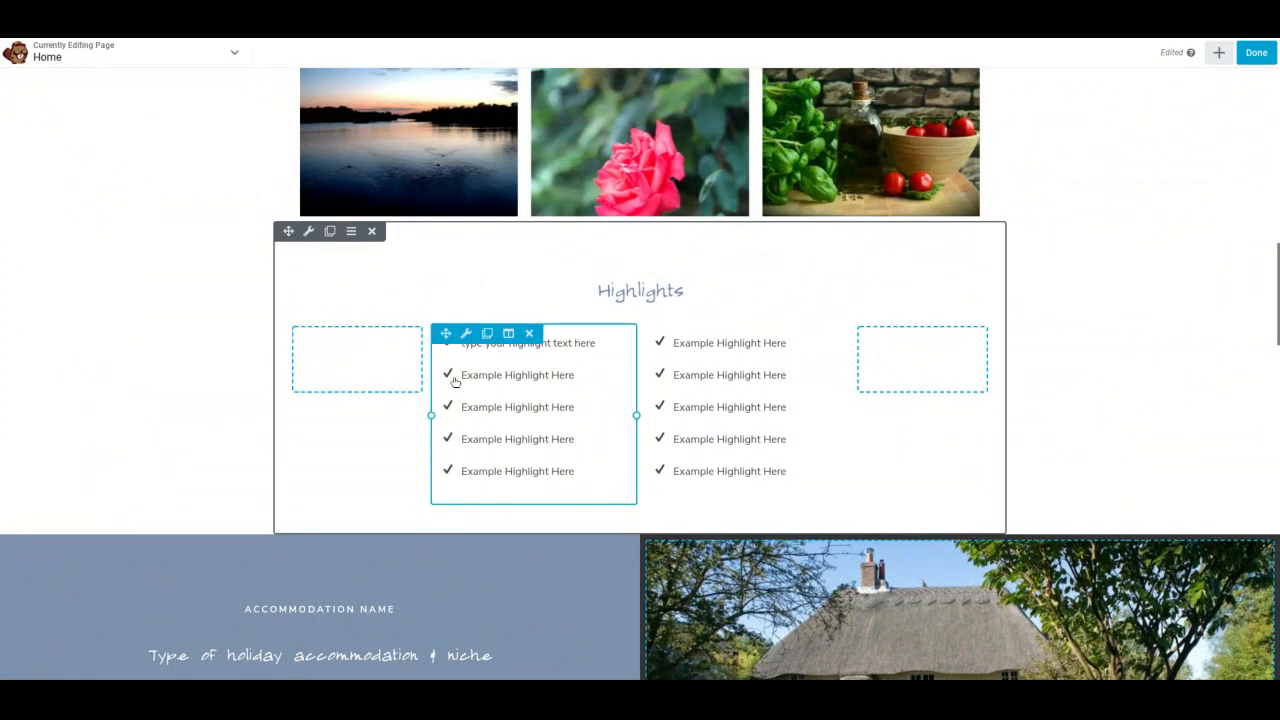
pyautogui.scroll(3, 466, 400)
pyautogui.scroll(4, 469, 404)
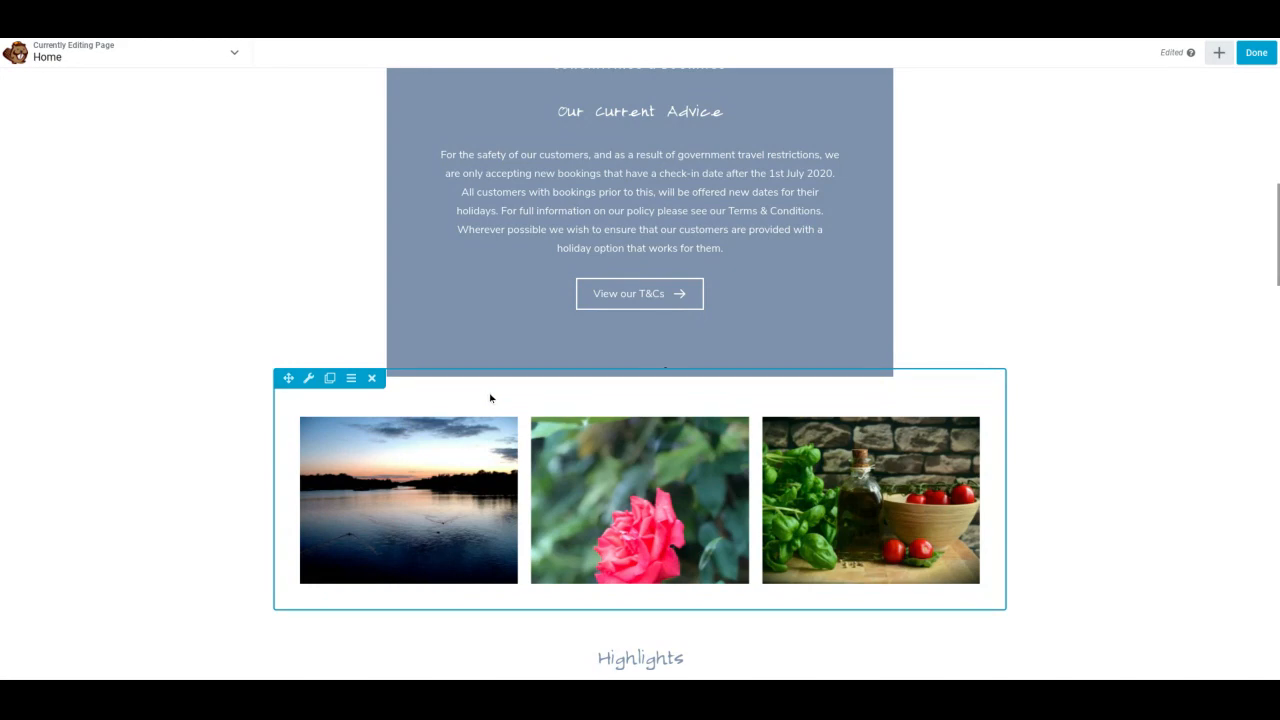
pyautogui.scroll(14, 508, 408)
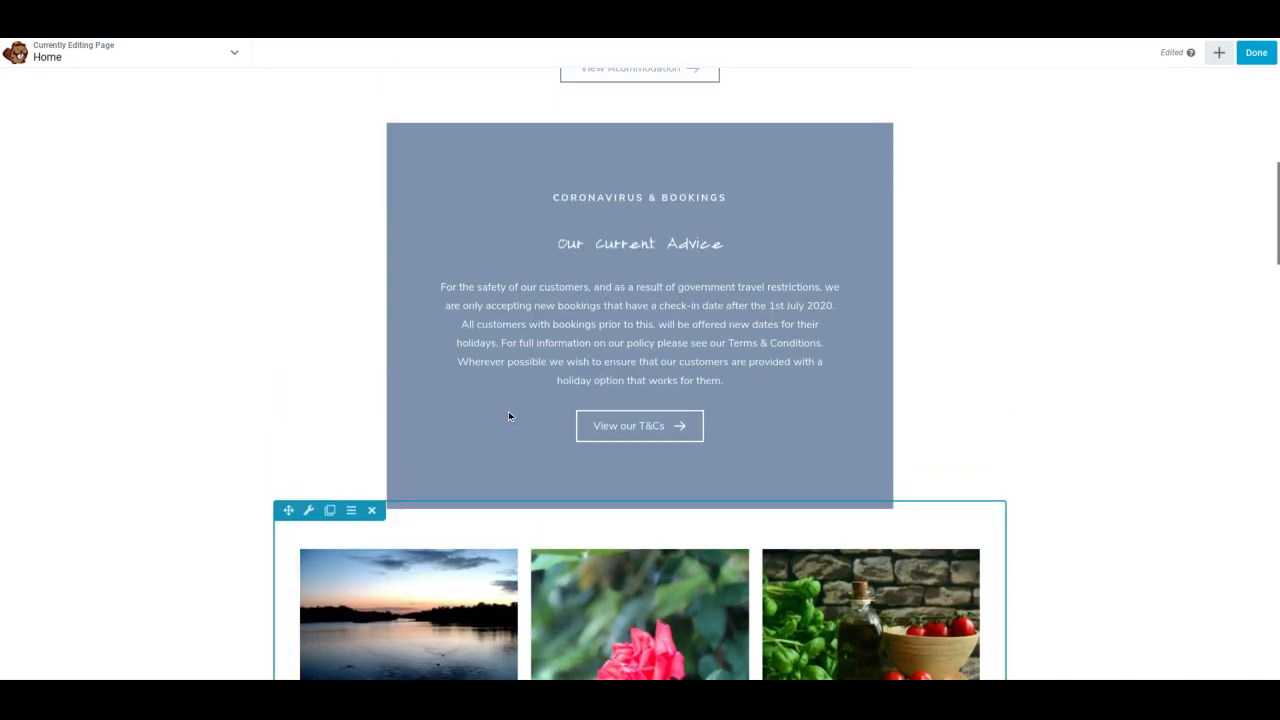
pyautogui.scroll(2, 497, 420)
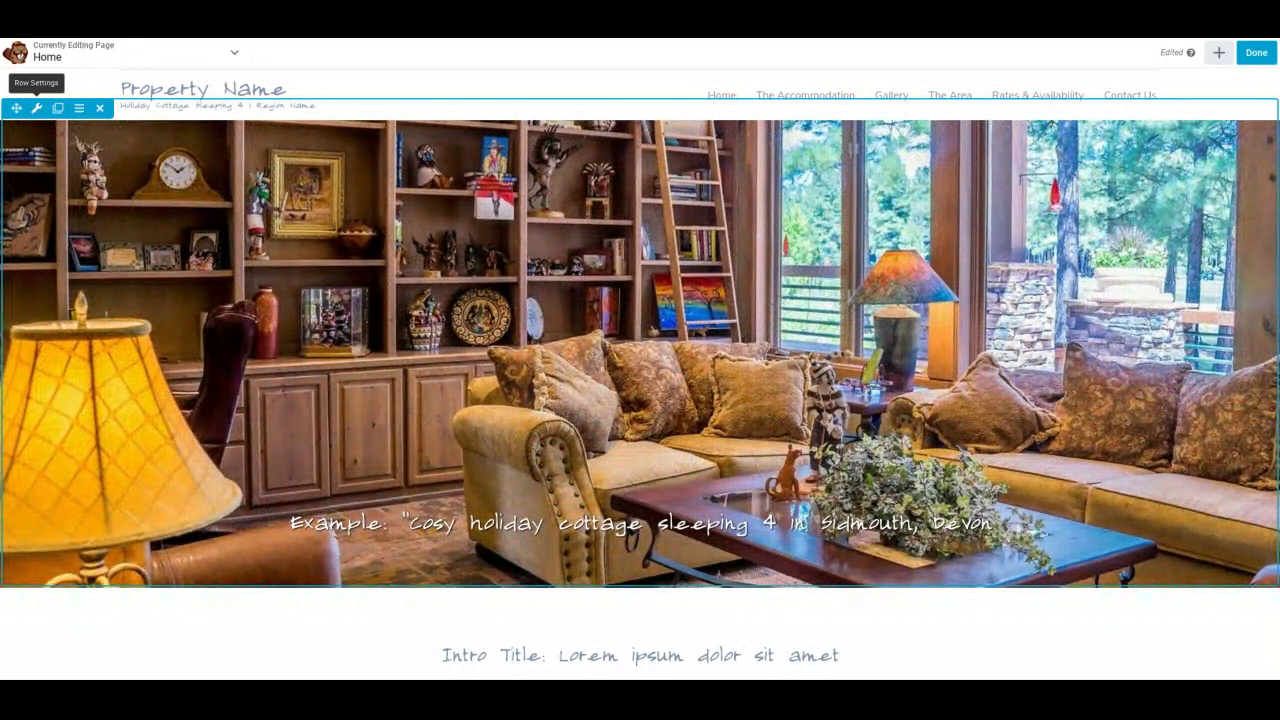
# Step: Change the heading over the header slideshow to "eg here" and save it
pyautogui.scroll(-2, 269, 337)
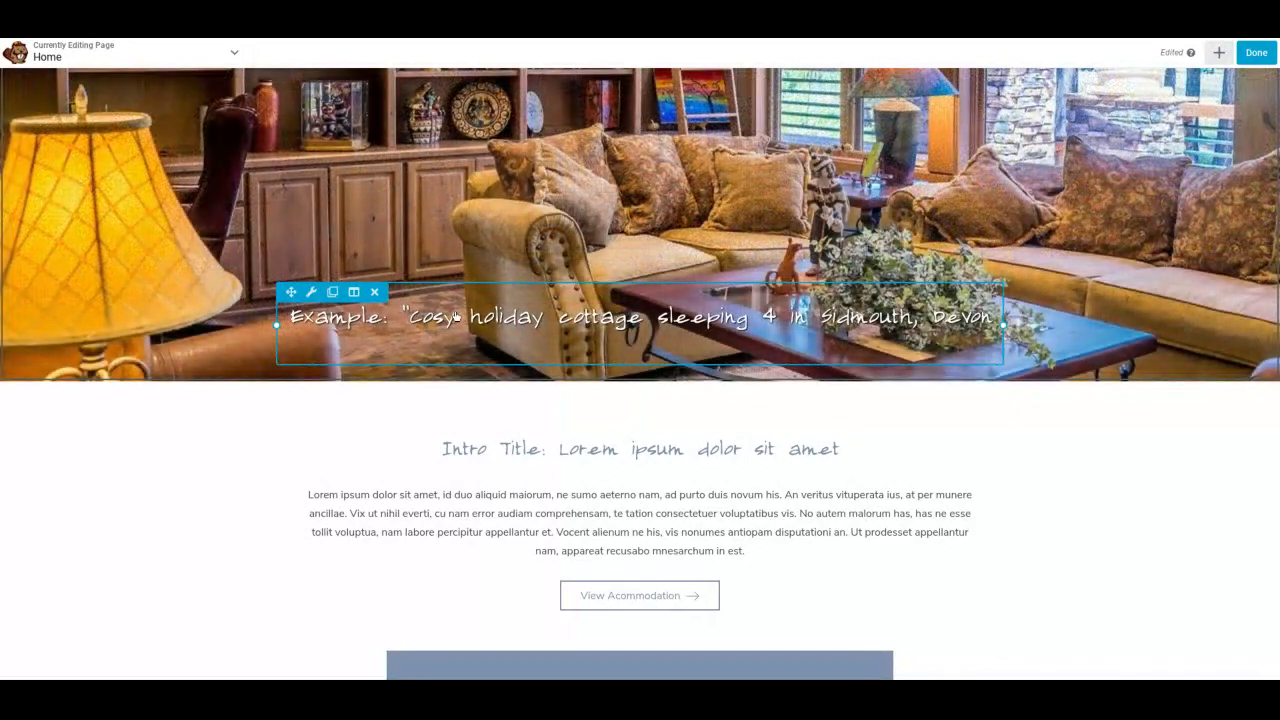
pyautogui.click(466, 323)
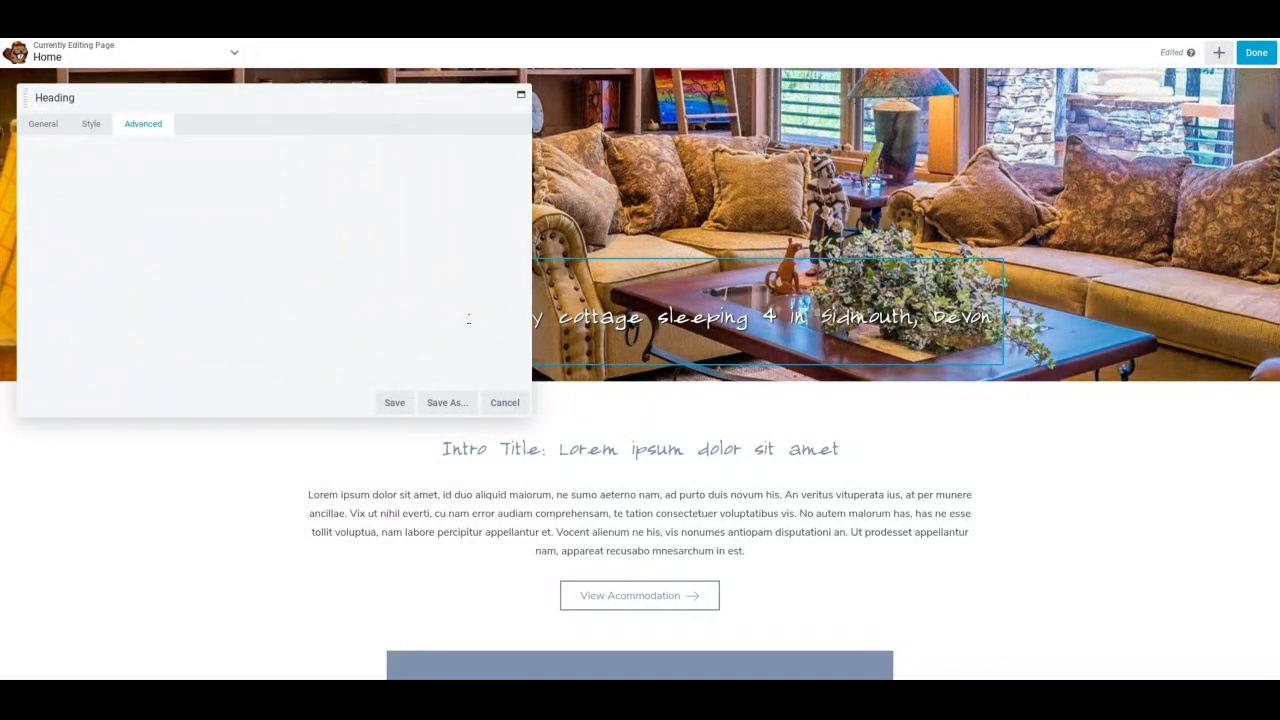
pyautogui.click(46, 126)
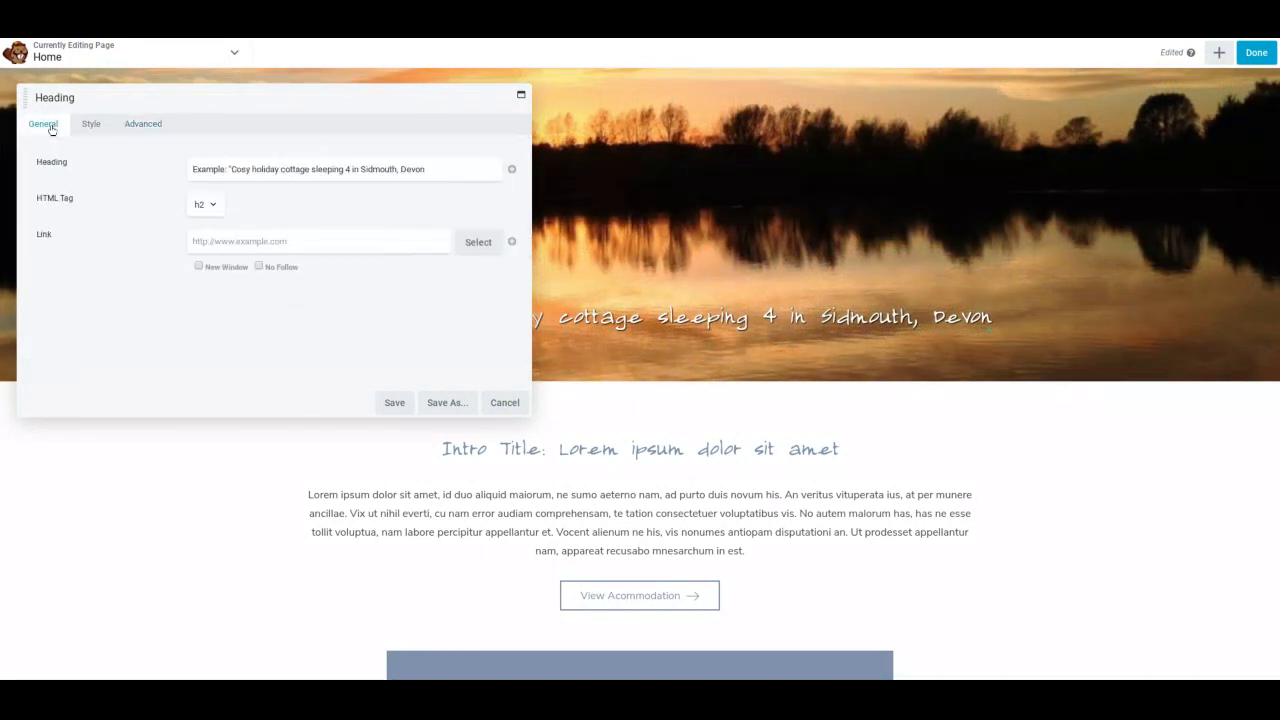
pyautogui.tripleClick(234, 171)
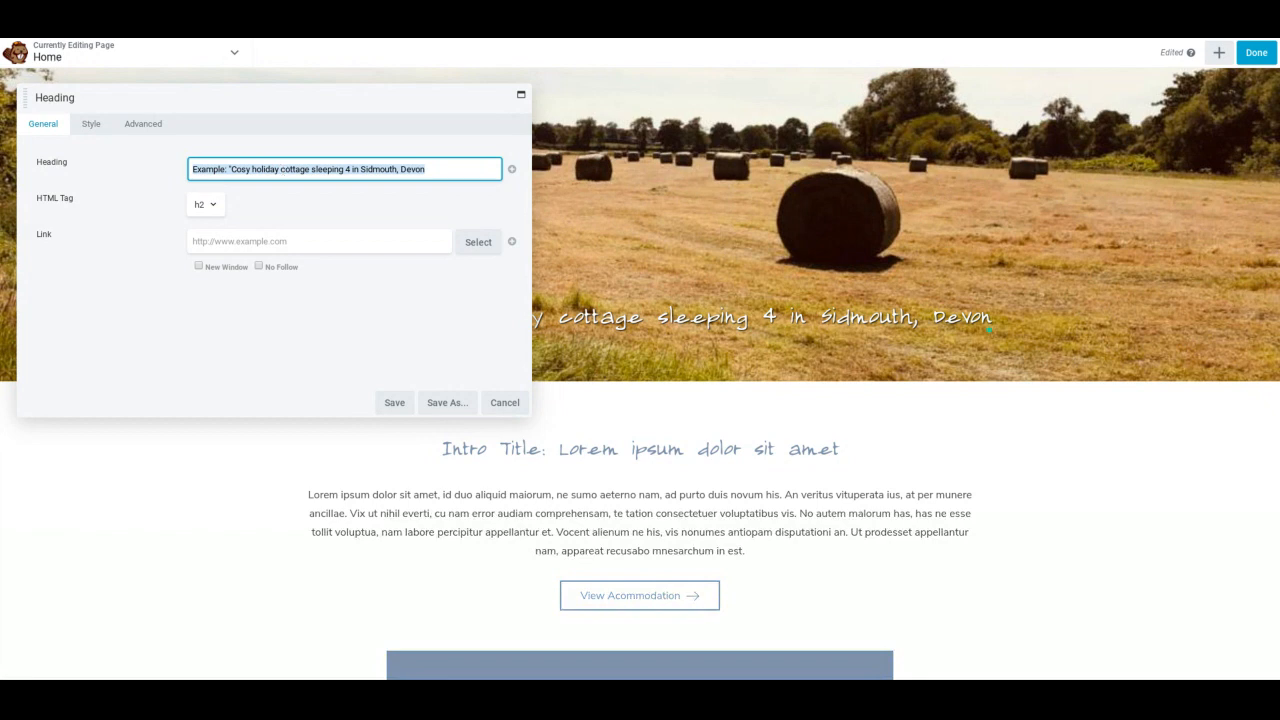
pyautogui.write('eg here')
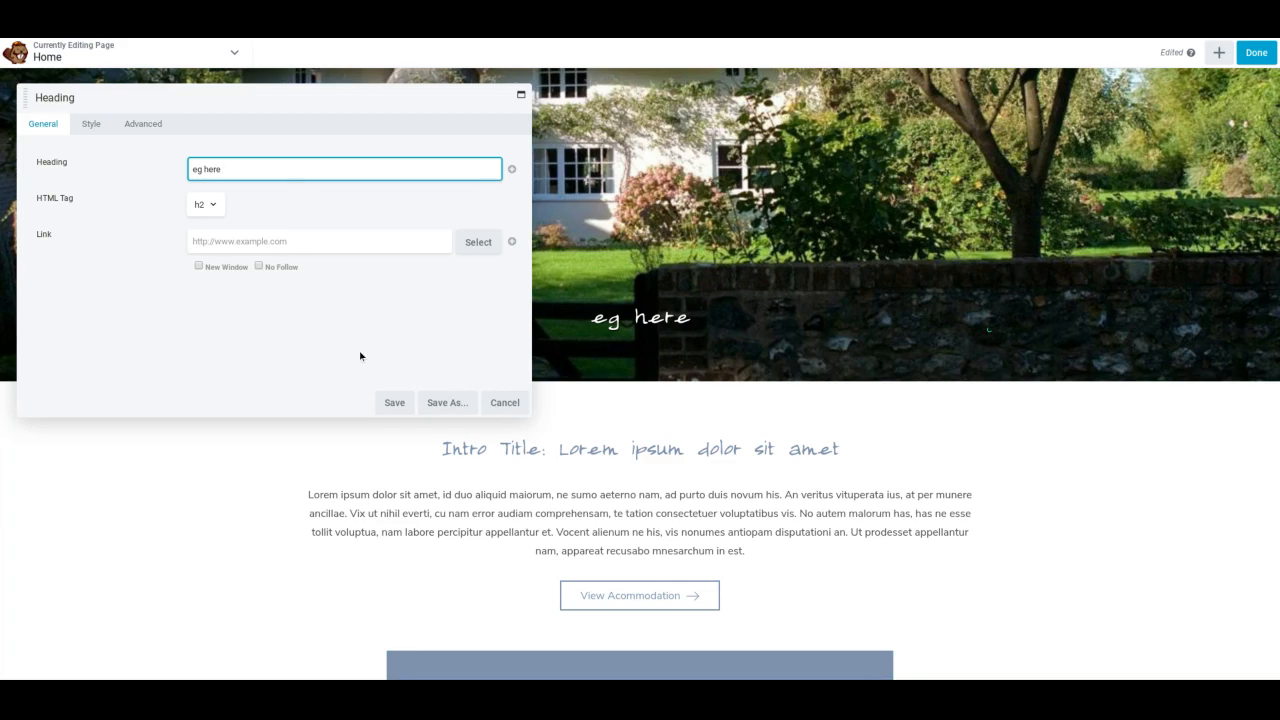
pyautogui.click(394, 402)
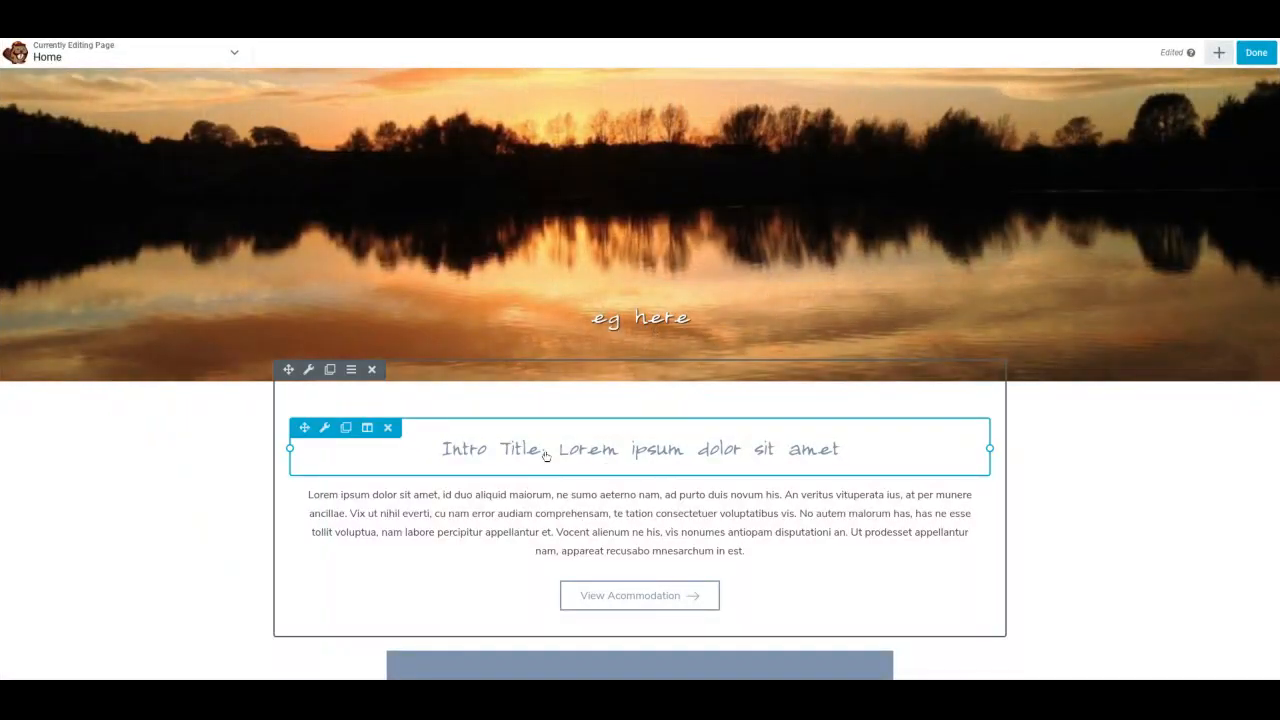
# Step: Add "make your changes" to the end of the intro paragraph below the intro title and save it
pyautogui.scroll(-1, 490, 468)
pyautogui.scroll(-1, 490, 468)
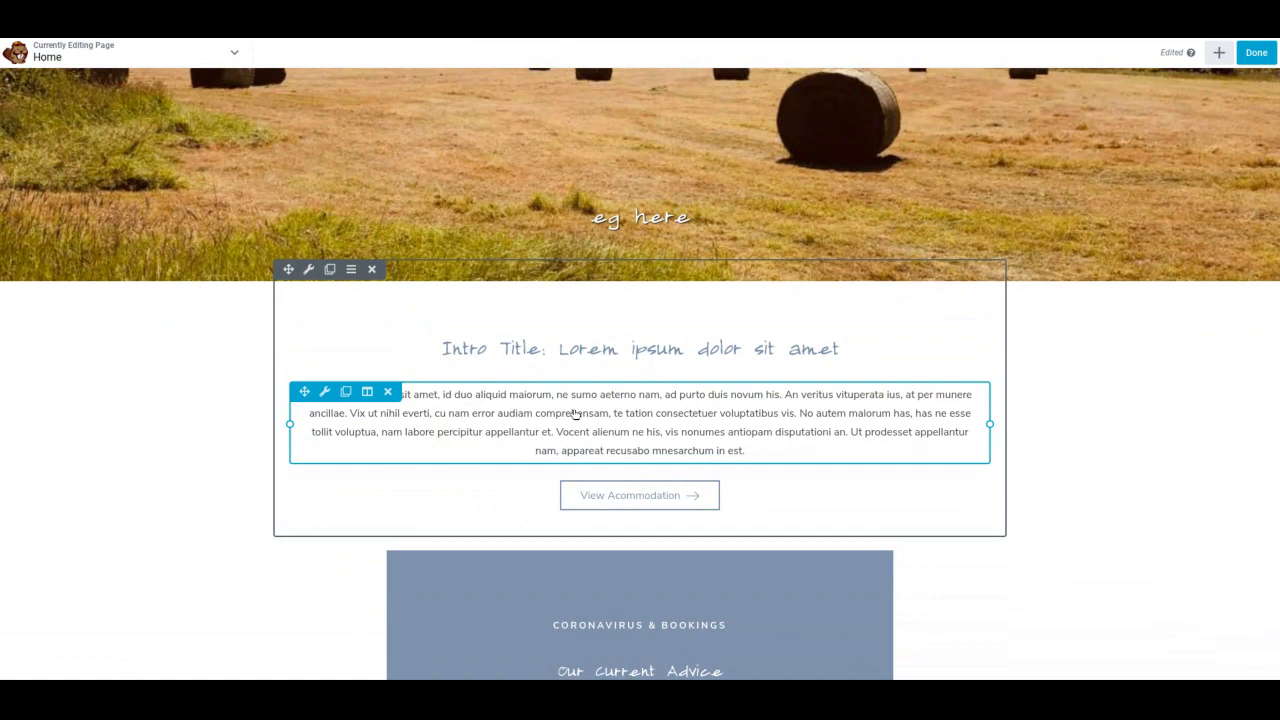
pyautogui.click(576, 414)
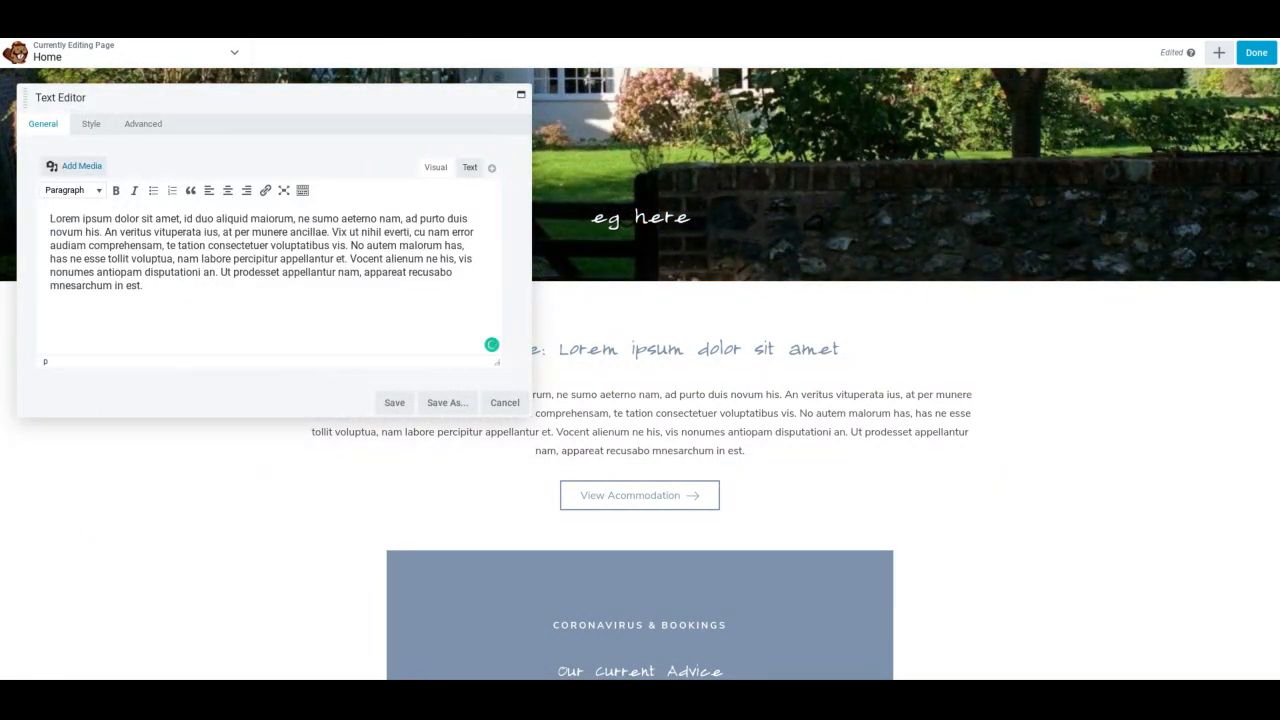
pyautogui.write('ma')
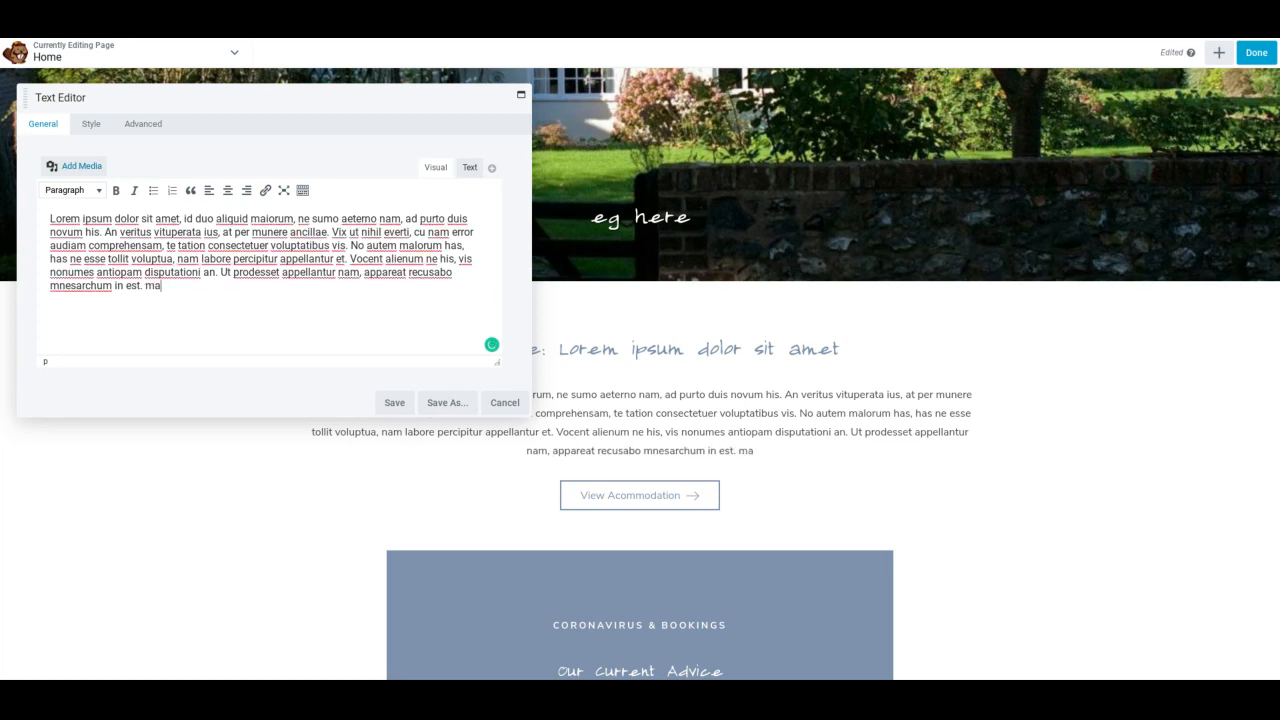
pyautogui.write('ke your changes')
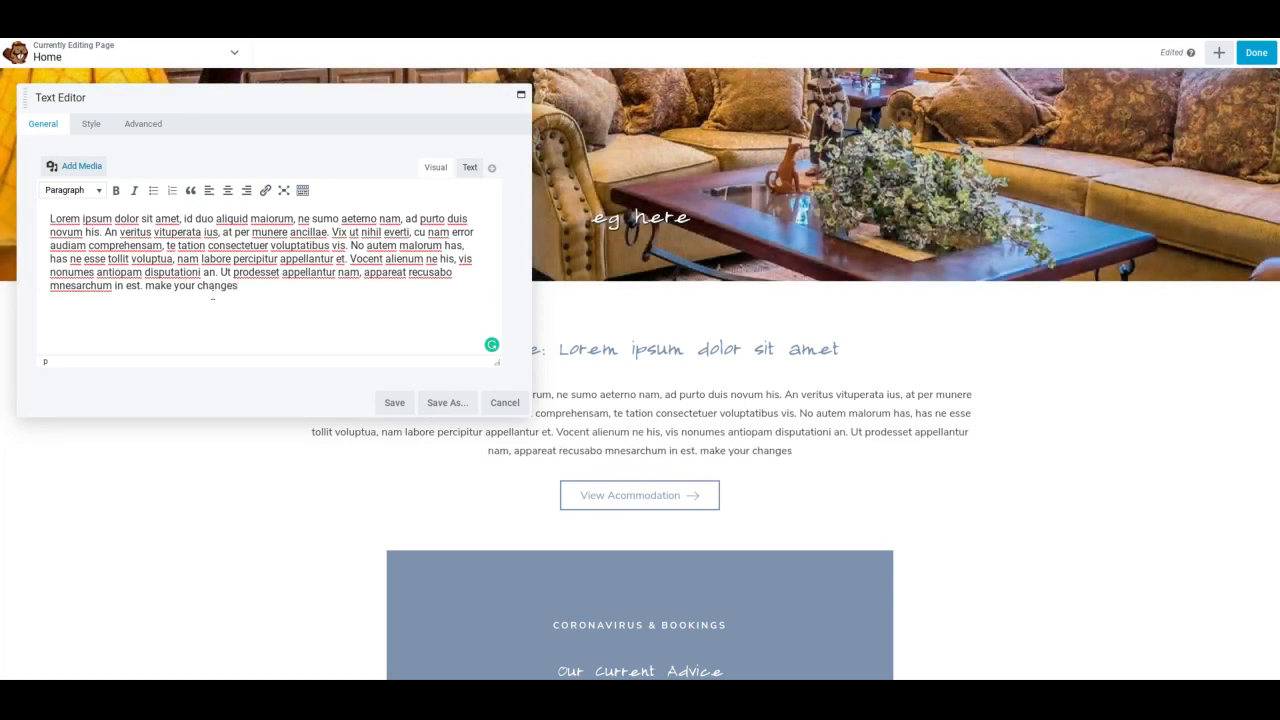
pyautogui.click(380, 402)
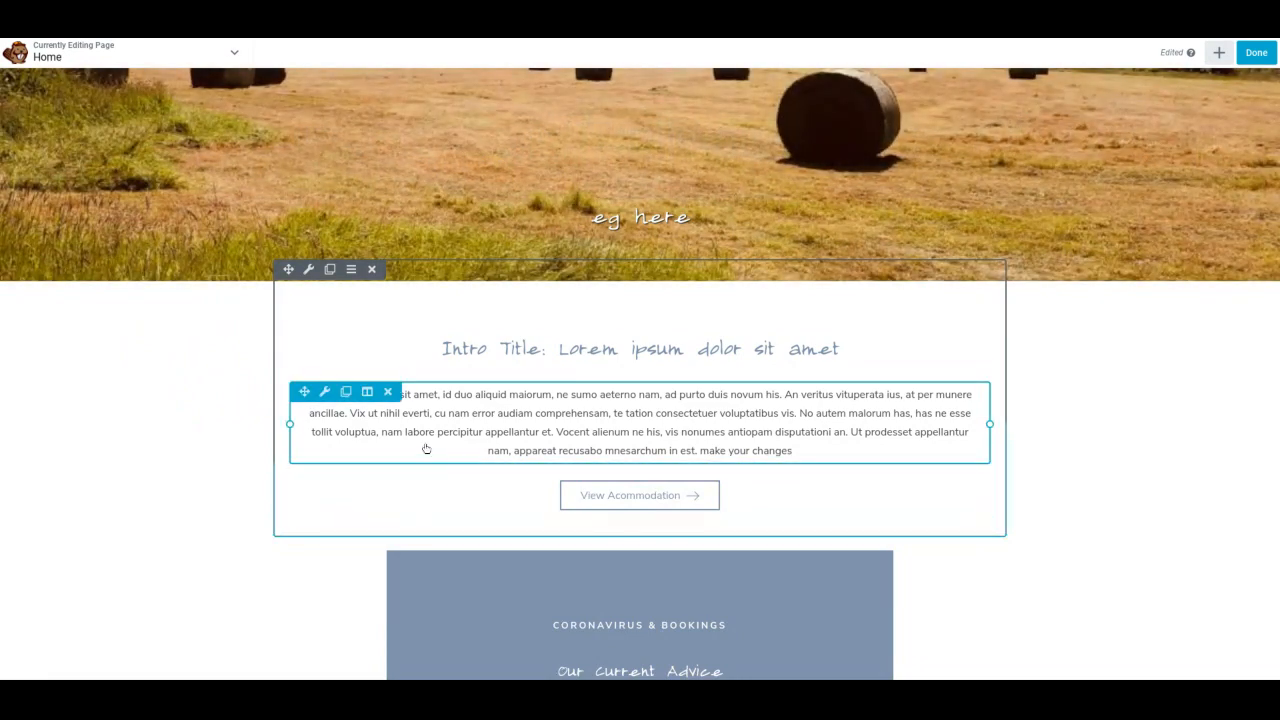
# Step: Open the photo gallery of the header row's background slideshow for editing
pyautogui.scroll(2, 400, 457)
pyautogui.scroll(3, 226, 454)
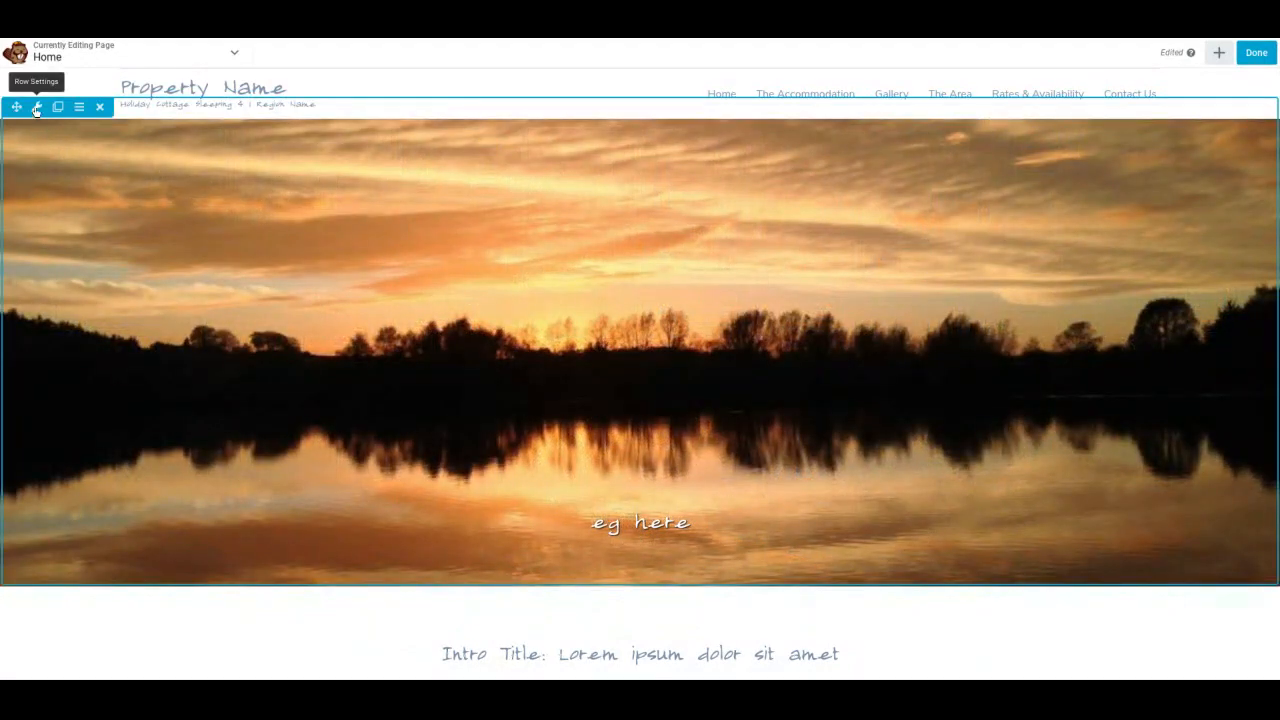
pyautogui.click(36, 108)
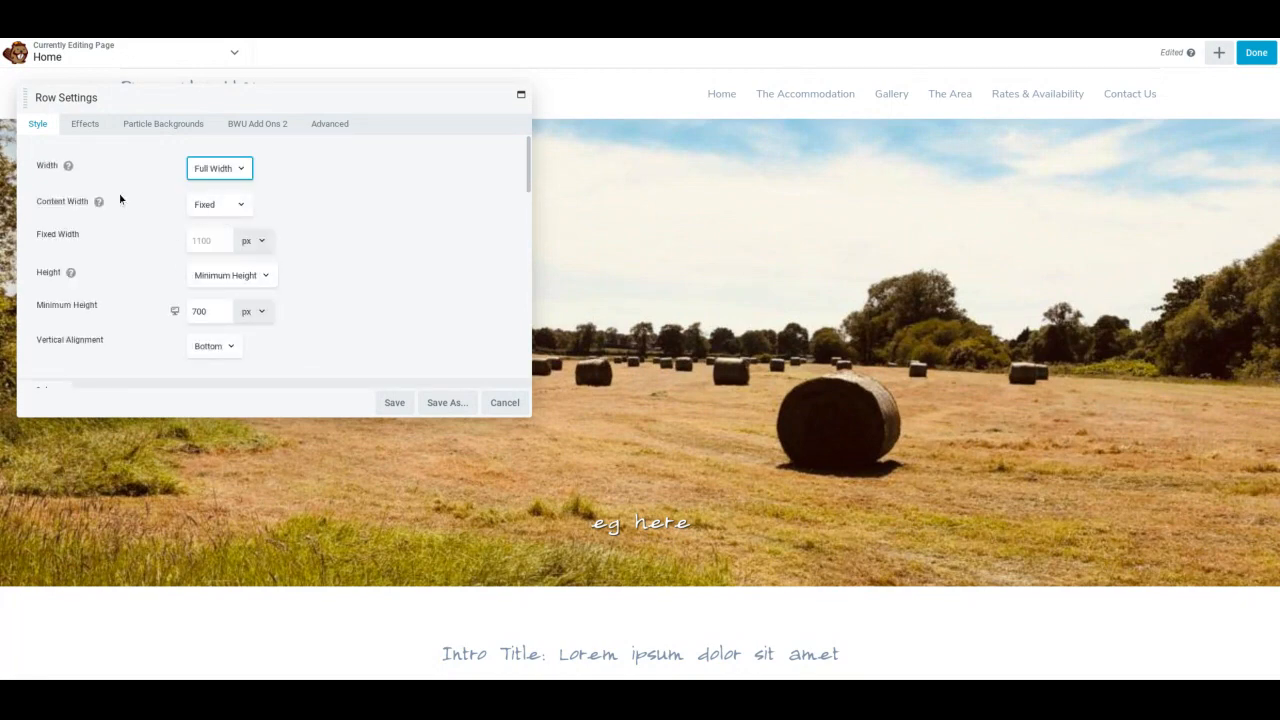
pyautogui.scroll(-10, 167, 236)
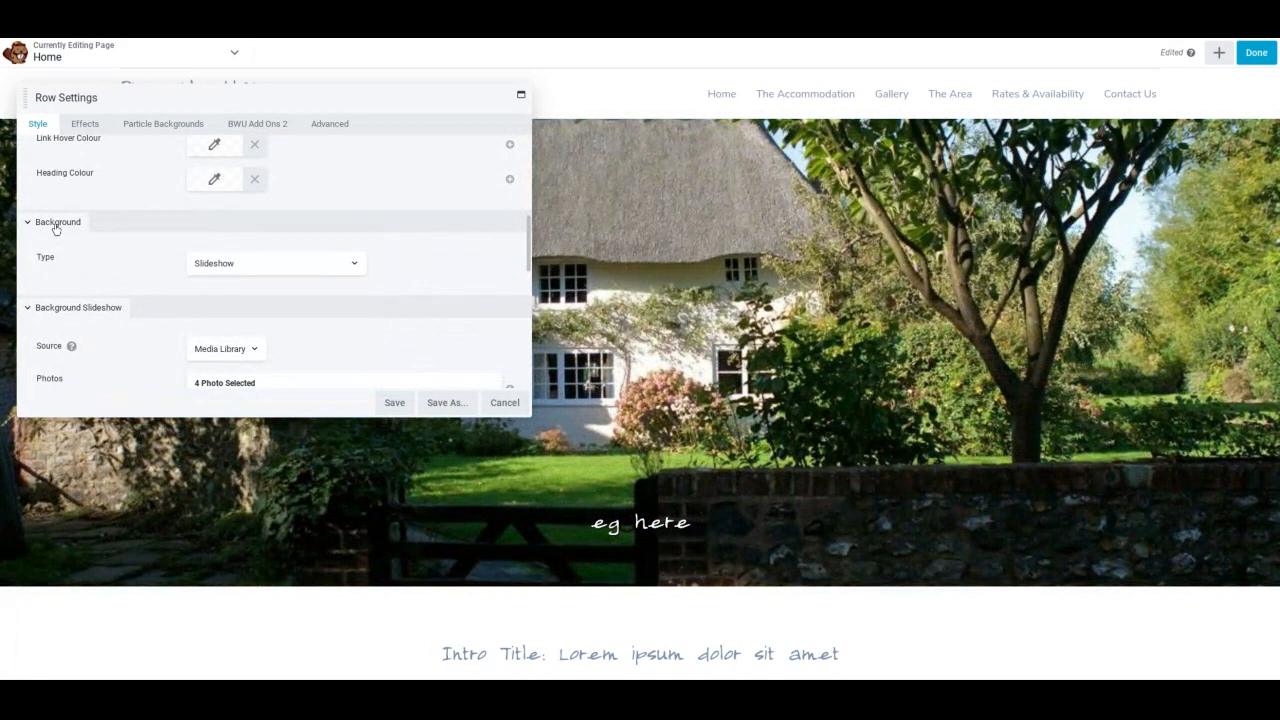
pyautogui.scroll(-1, 166, 289)
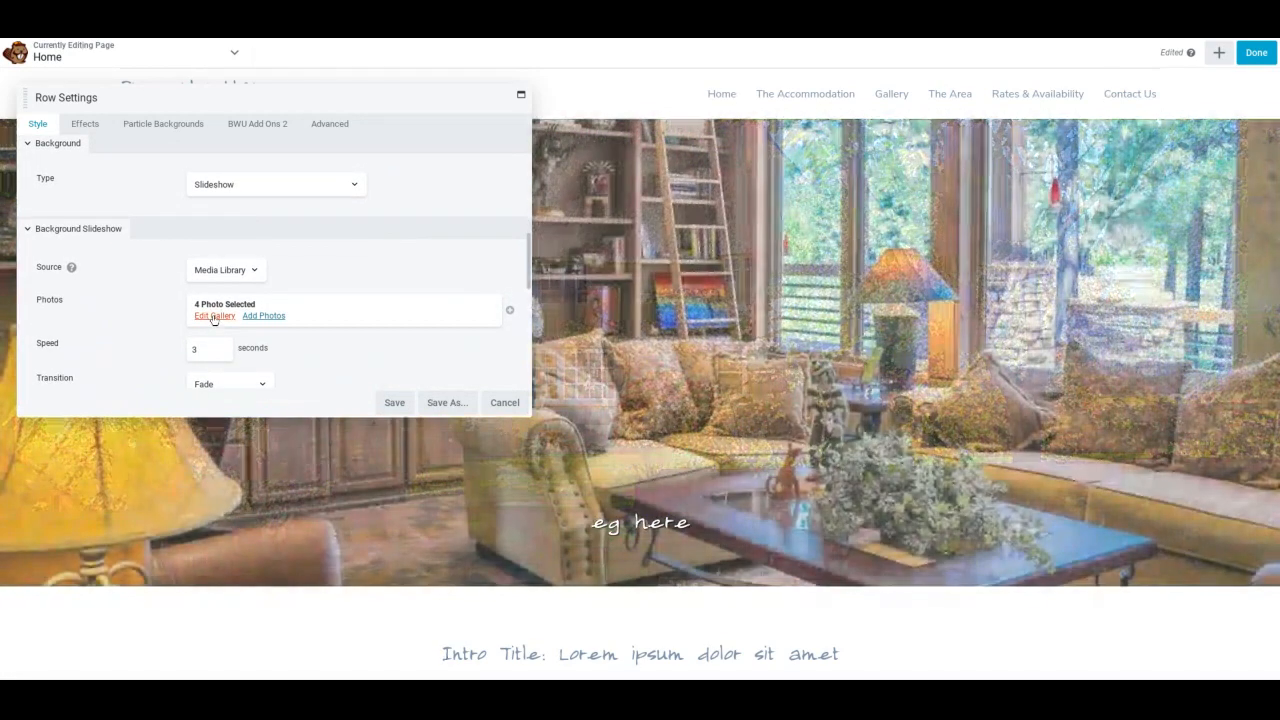
pyautogui.click(213, 316)
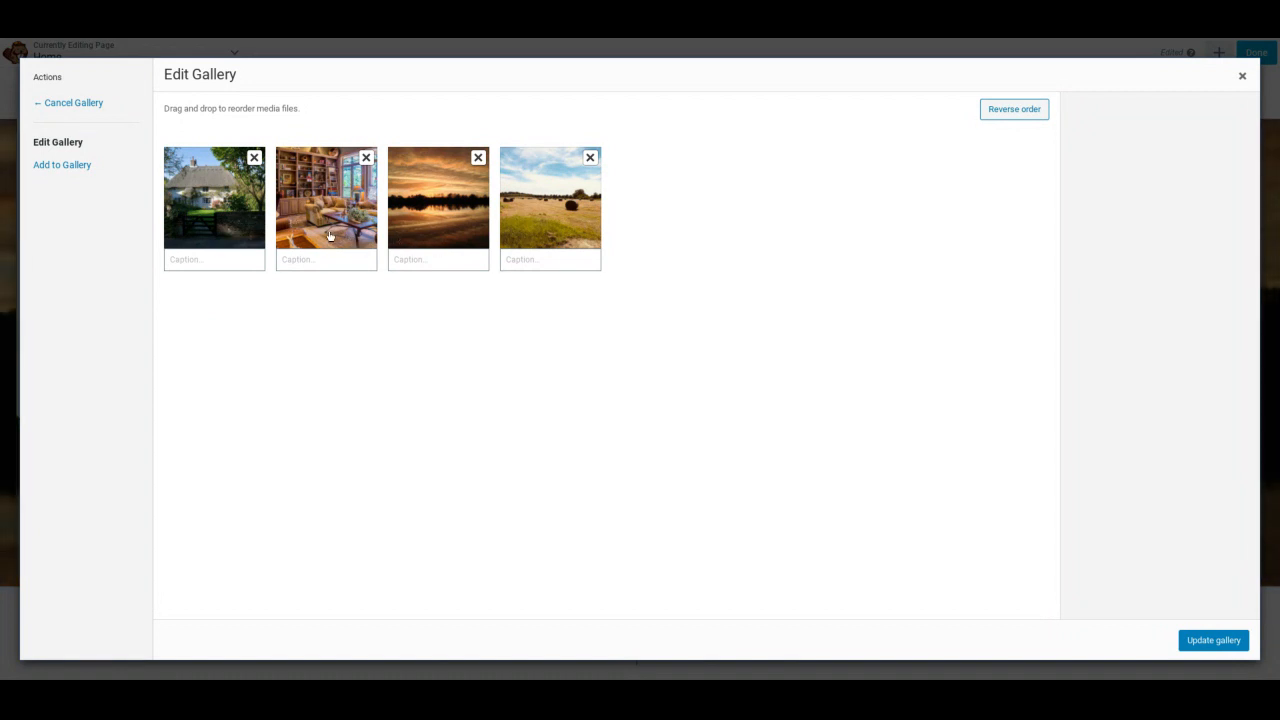
# Step: Swap the hay bale field and sunset photos in the slideshow gallery, then return them to their original order
pyautogui.moveTo(531, 245); pyautogui.dragTo(438, 250)
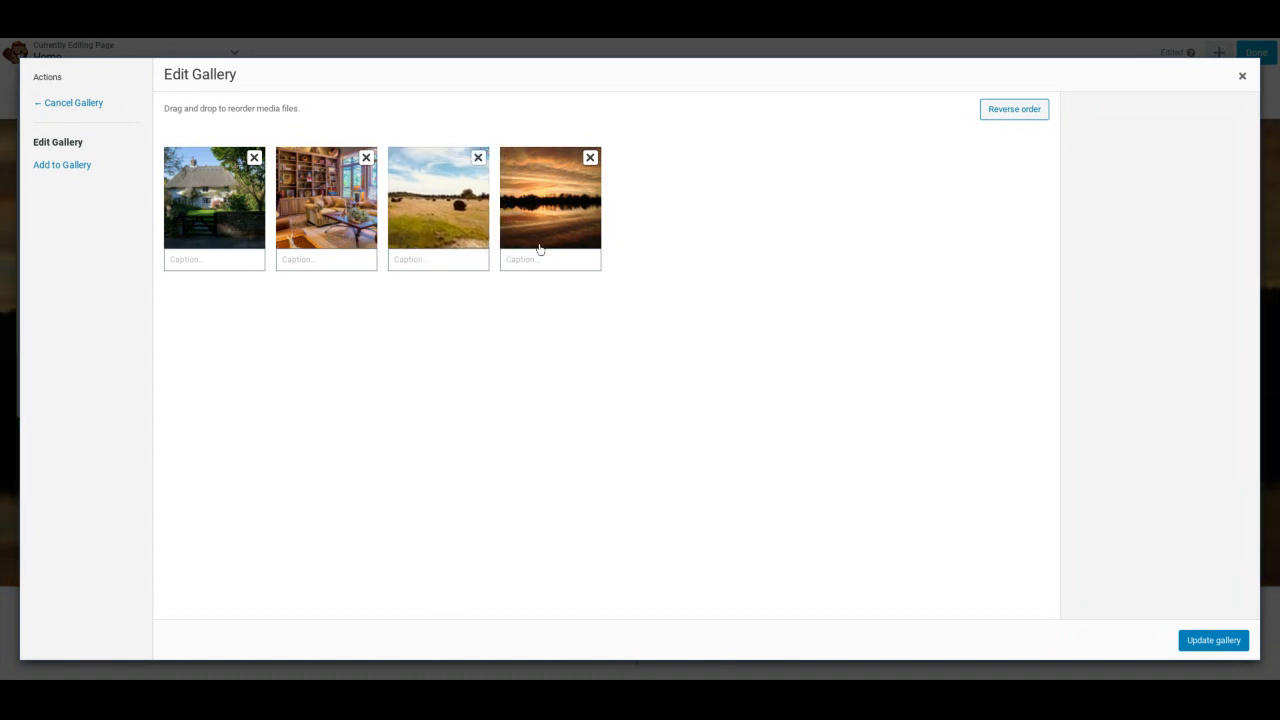
pyautogui.moveTo(539, 248); pyautogui.dragTo(434, 249)
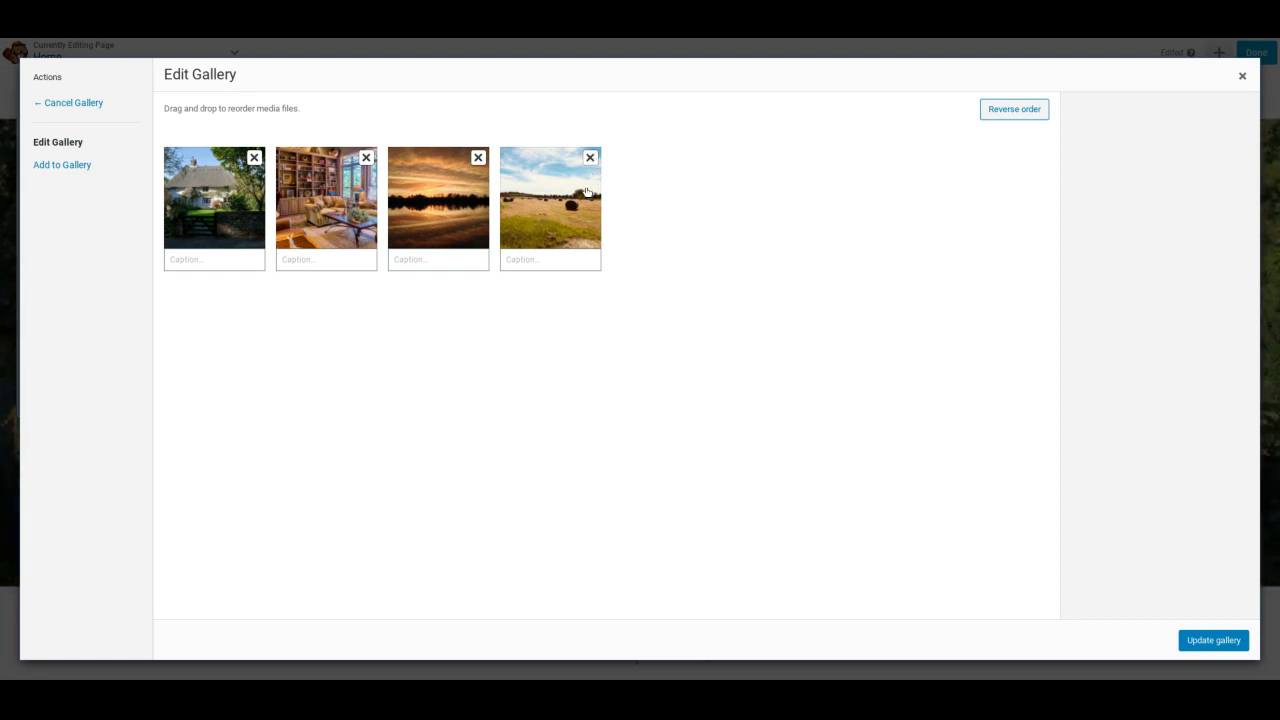
# Step: Add the stone wall and blossom tree, riverside village and lavender photos from the media library to the slideshow gallery
pyautogui.click(82, 166)
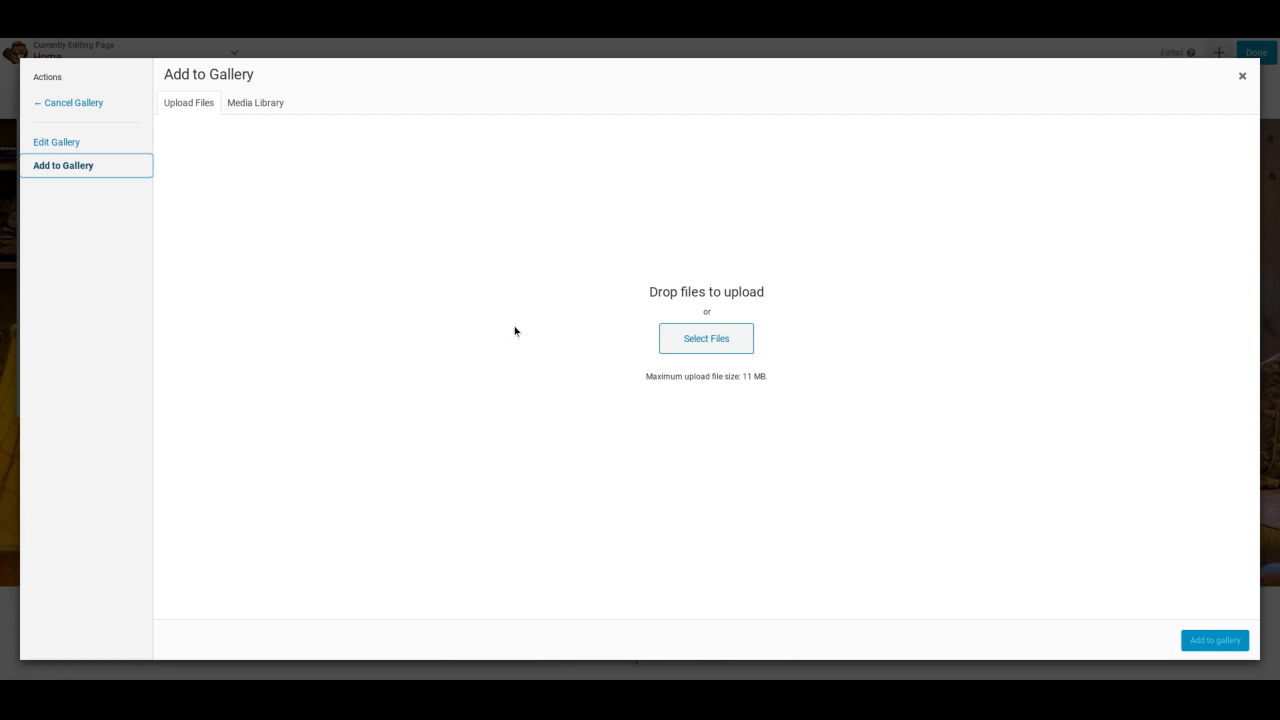
pyautogui.click(700, 341)
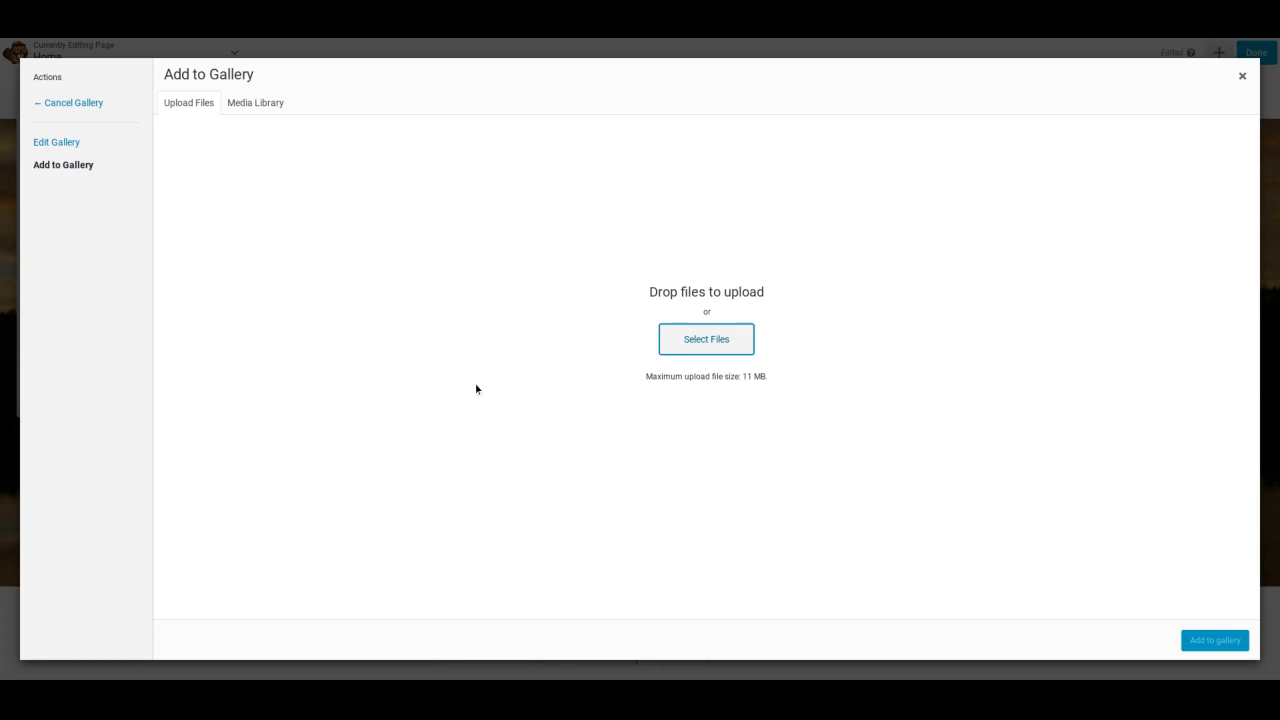
pyautogui.click(276, 106)
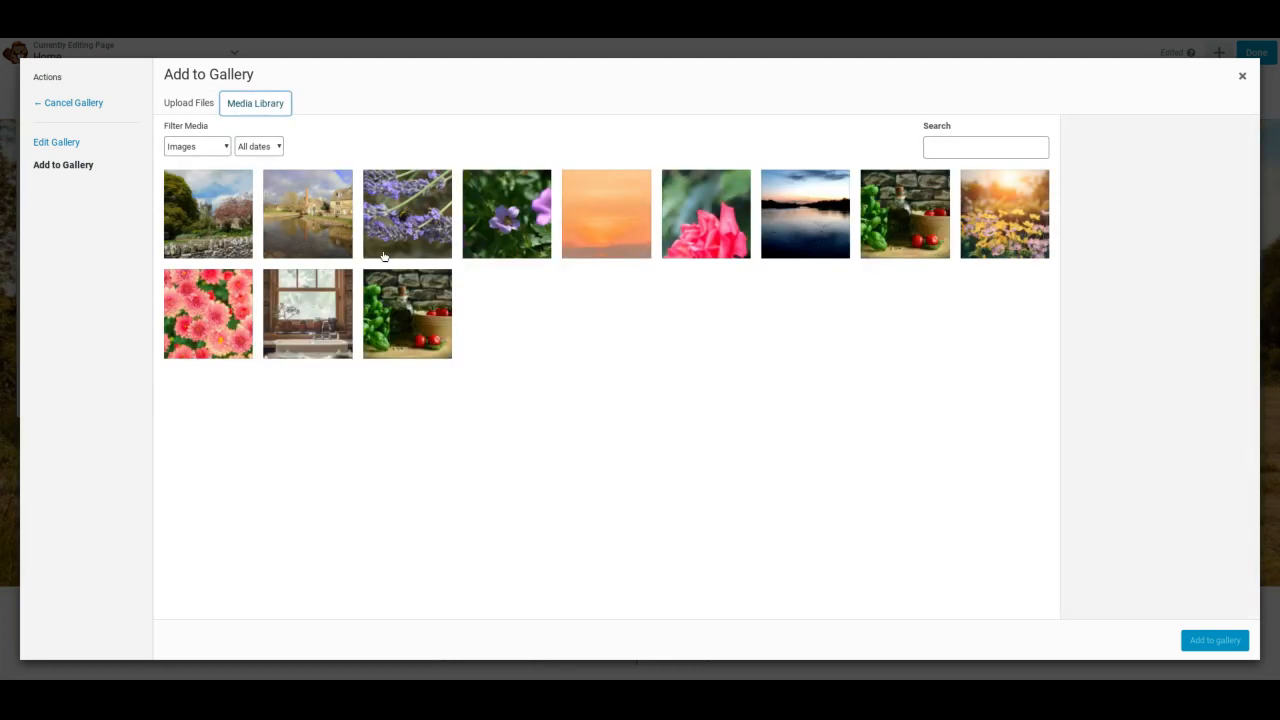
pyautogui.click(210, 225)
pyautogui.click(289, 228)
pyautogui.click(381, 236)
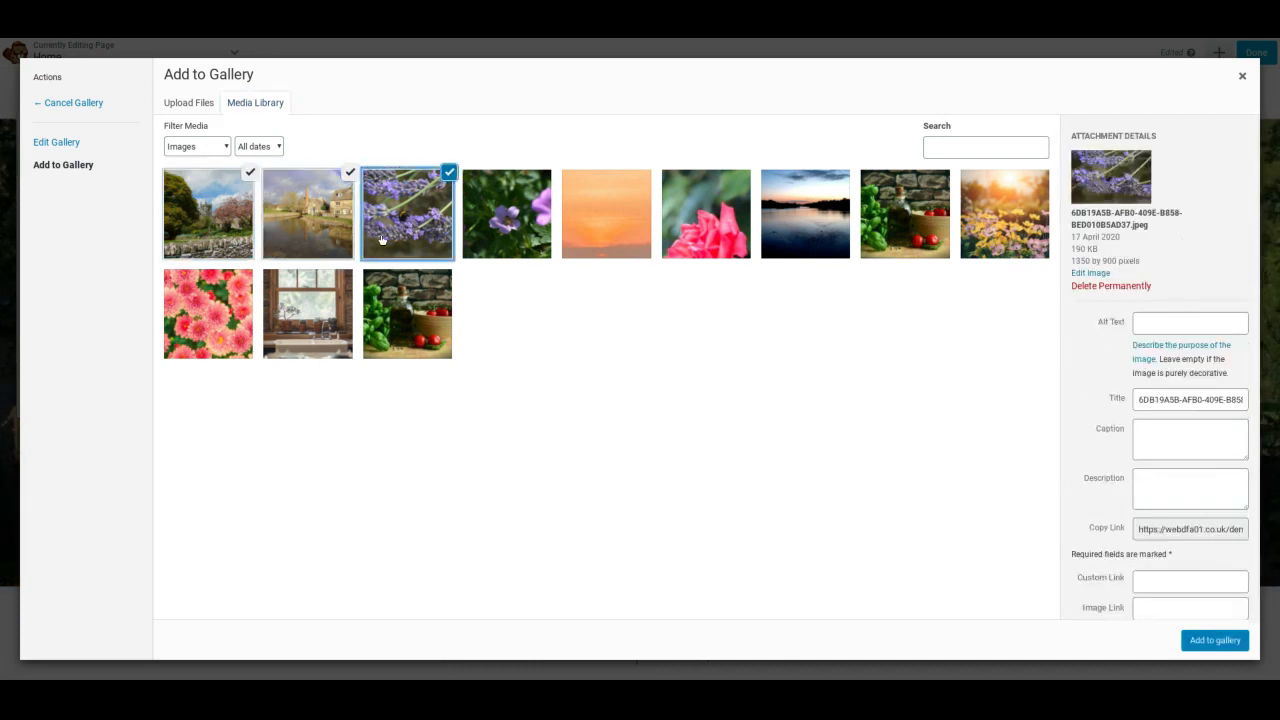
pyautogui.click(1205, 645)
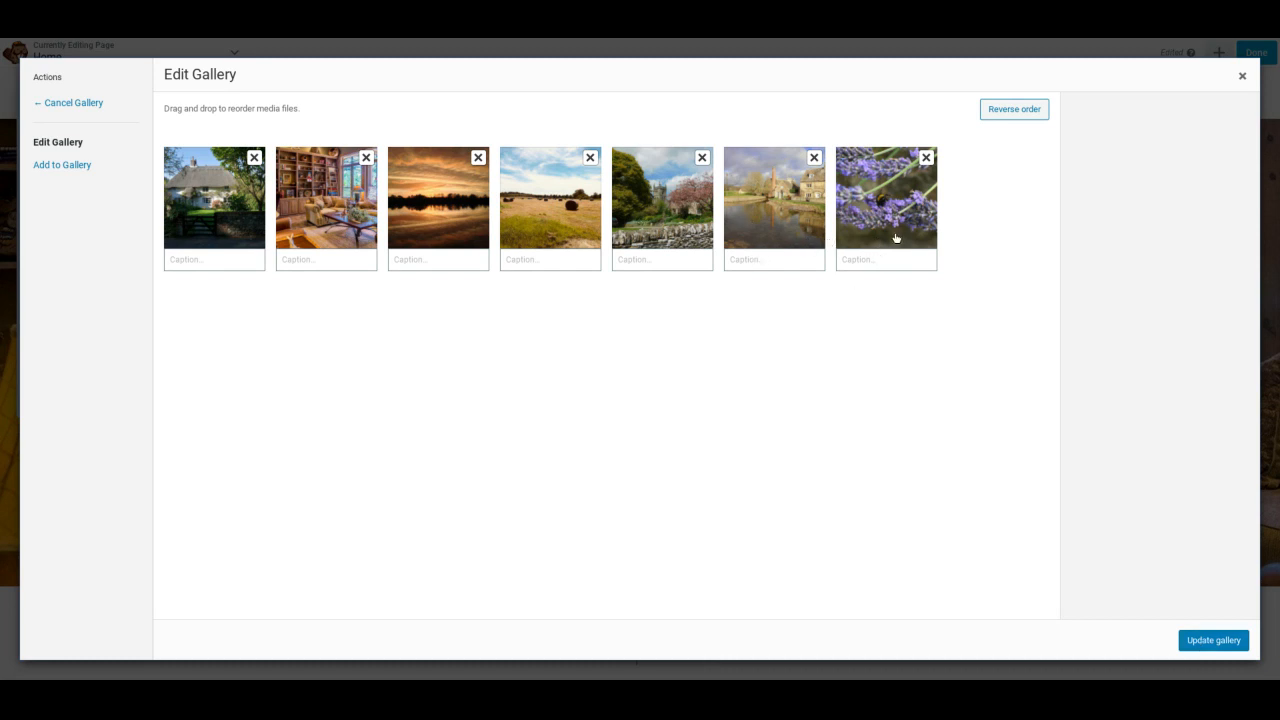
# Step: Update the header slideshow gallery with the added photos and save the row settings
pyautogui.click(1216, 641)
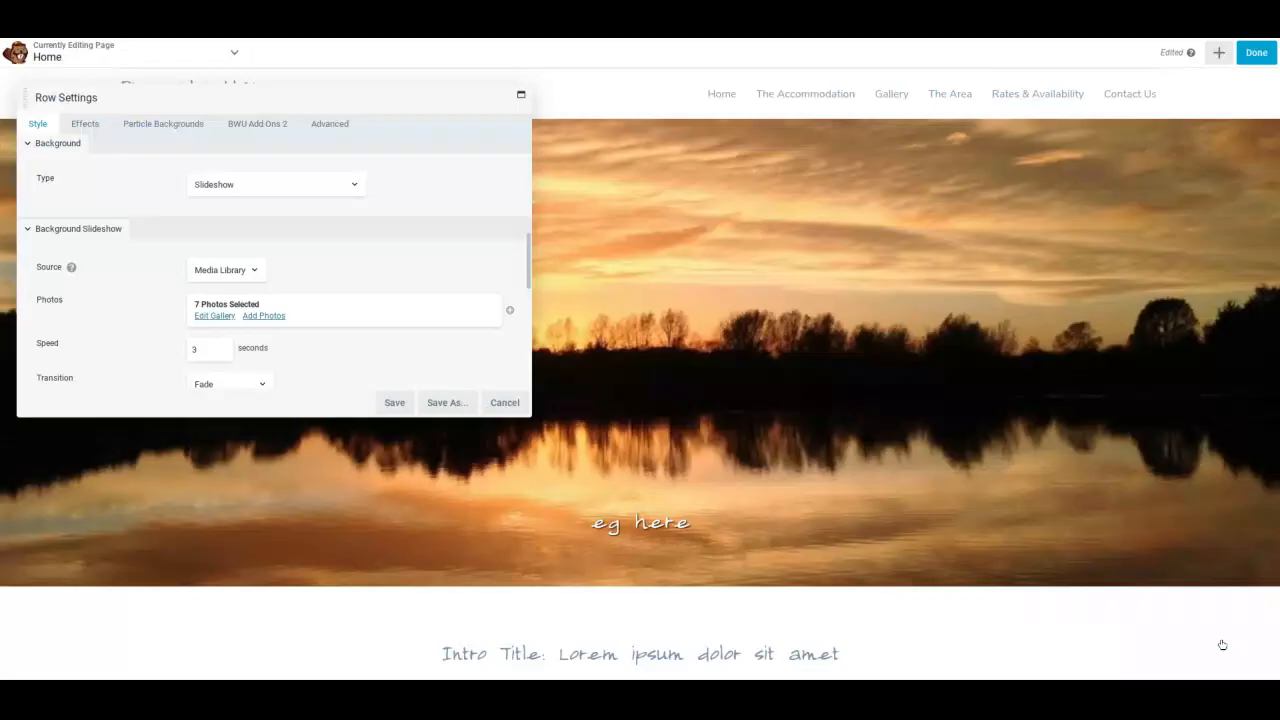
pyautogui.click(395, 402)
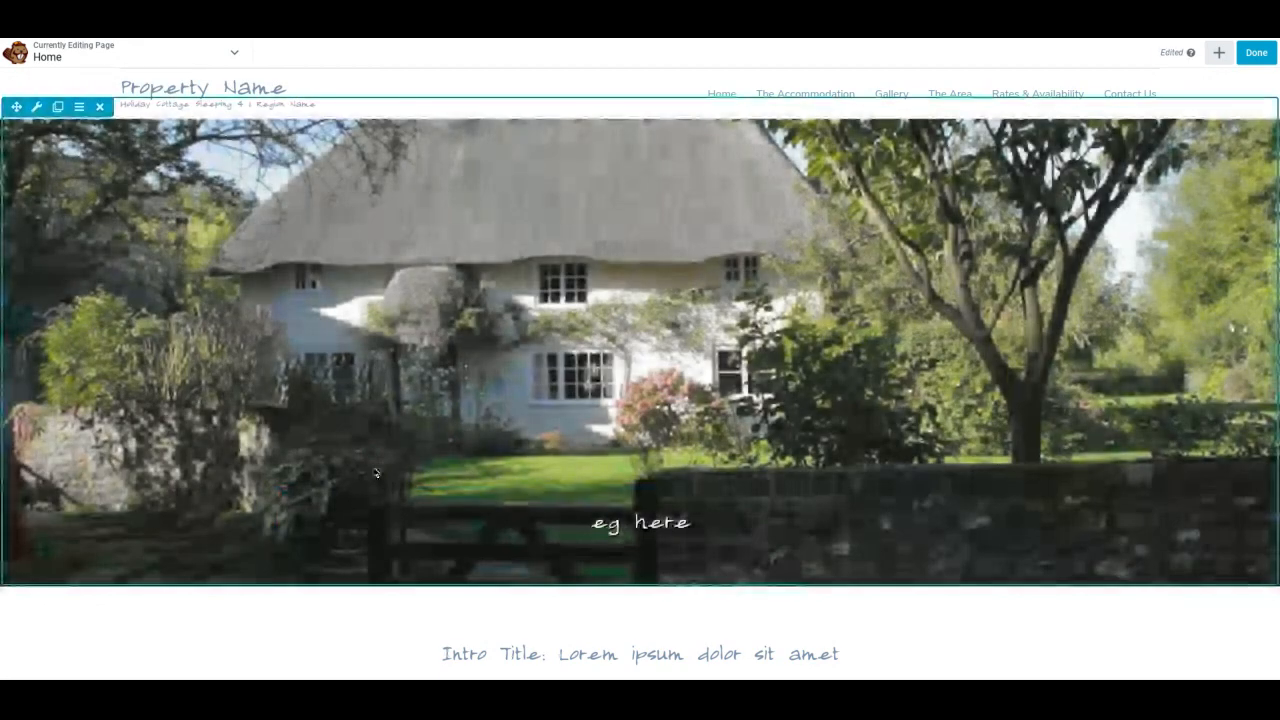
# Step: In the image carousel above Highlights, make the stone wall and blossom photo third and the basil and tomatoes photo last, then save
pyautogui.scroll(-1, 460, 462)
pyautogui.scroll(-6, 460, 462)
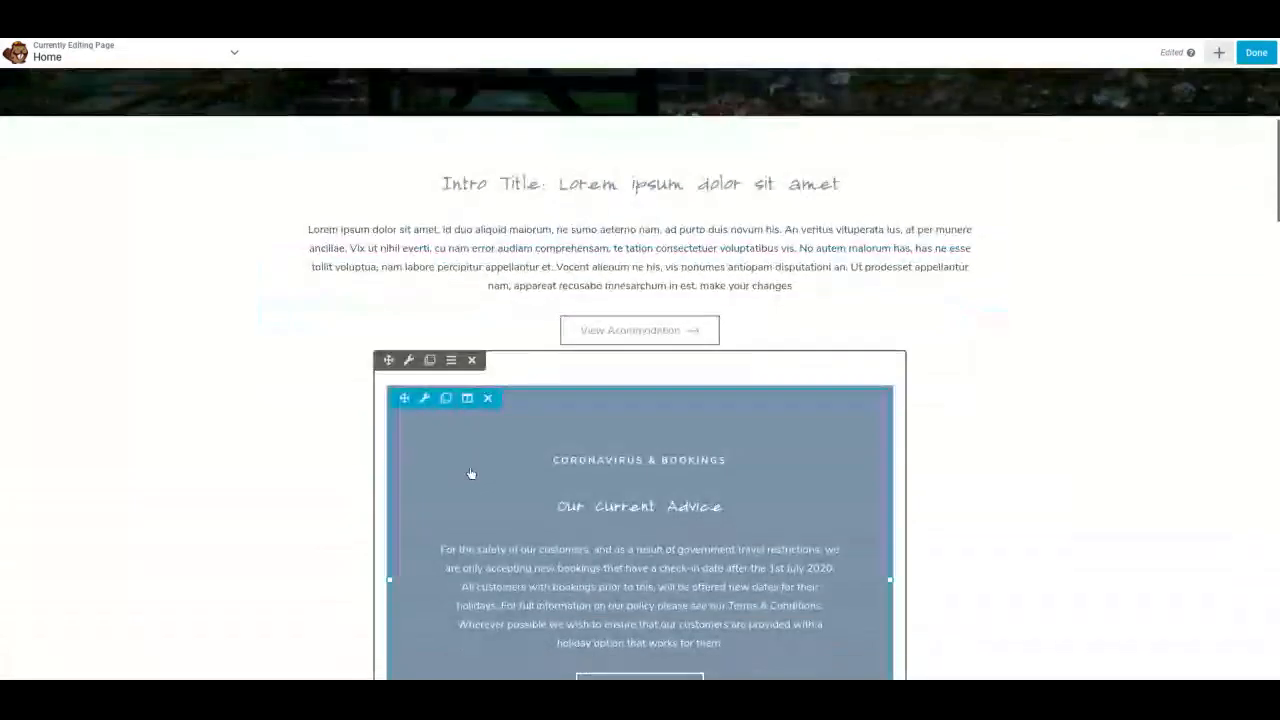
pyautogui.scroll(-3, 471, 473)
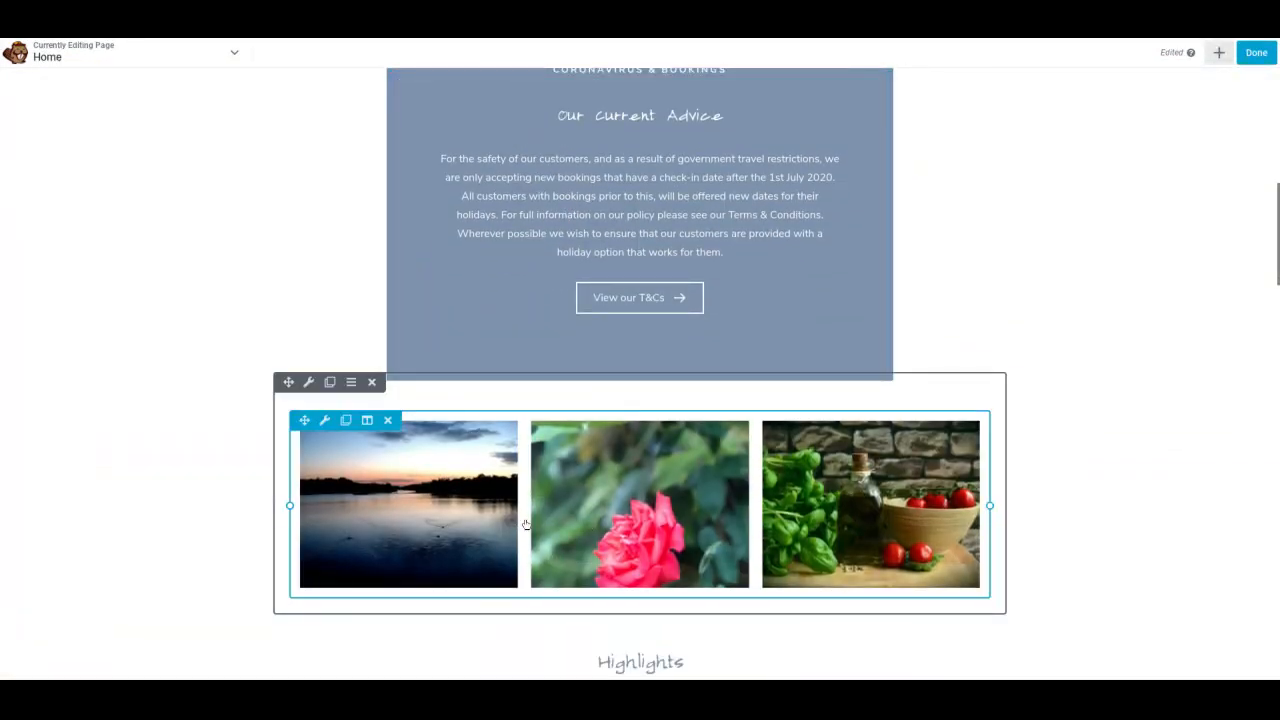
pyautogui.click(625, 527)
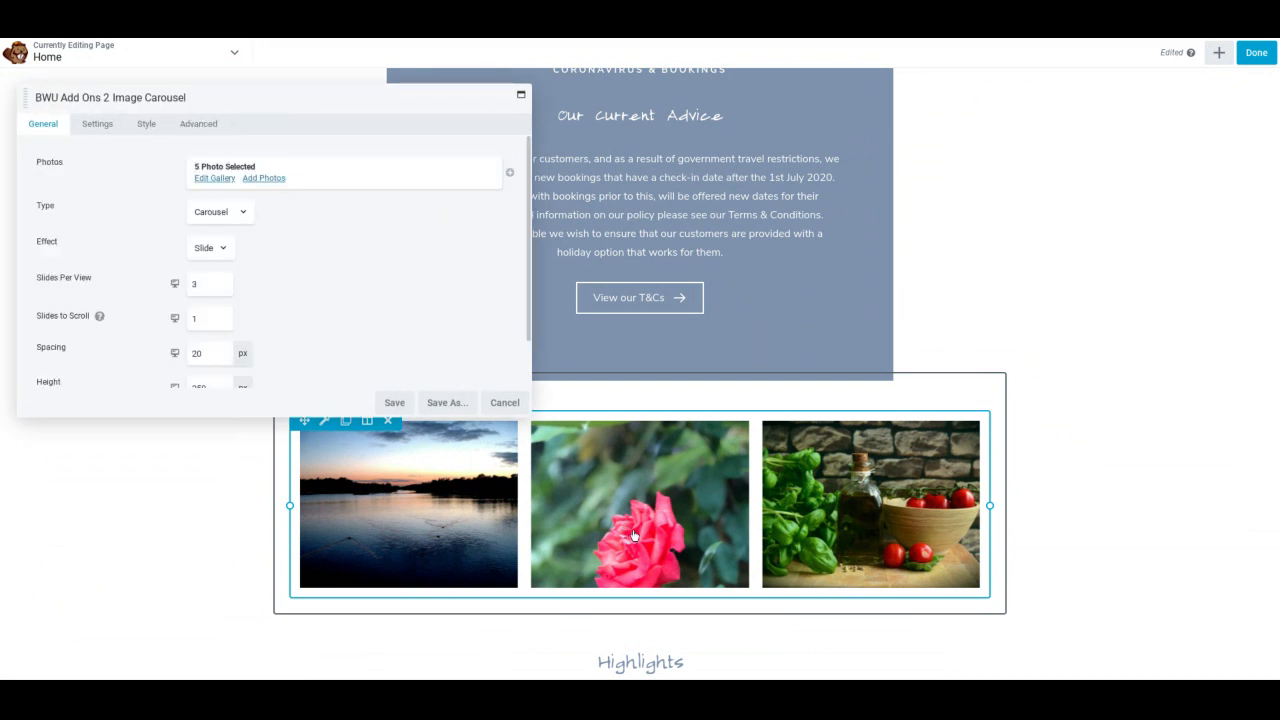
pyautogui.click(213, 179)
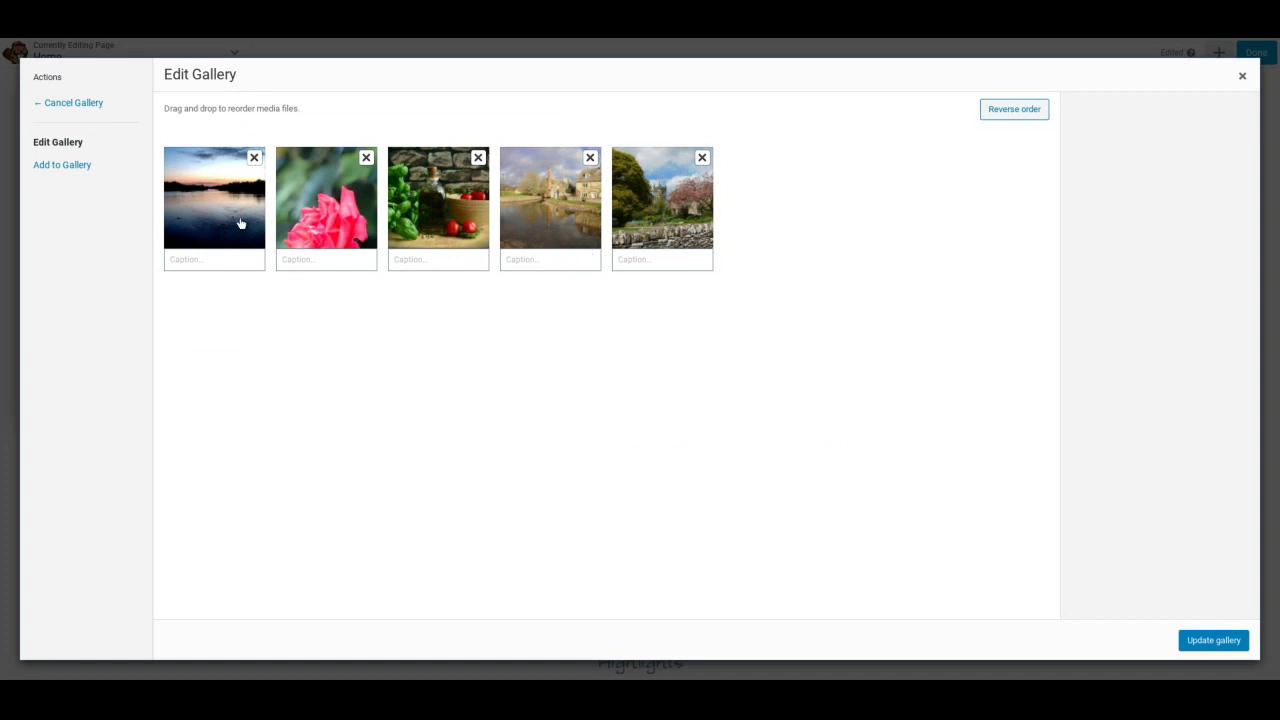
pyautogui.moveTo(620, 238); pyautogui.dragTo(473, 225)
pyautogui.moveTo(636, 242); pyautogui.dragTo(575, 245)
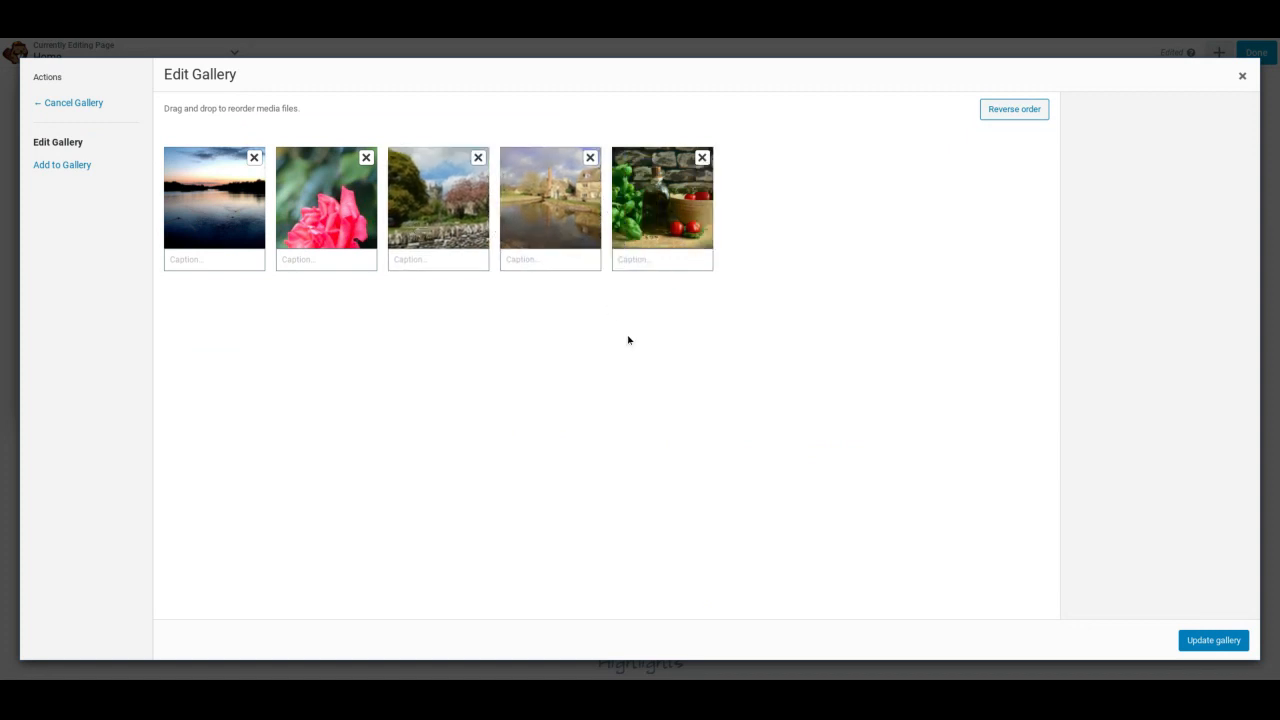
pyautogui.click(1208, 642)
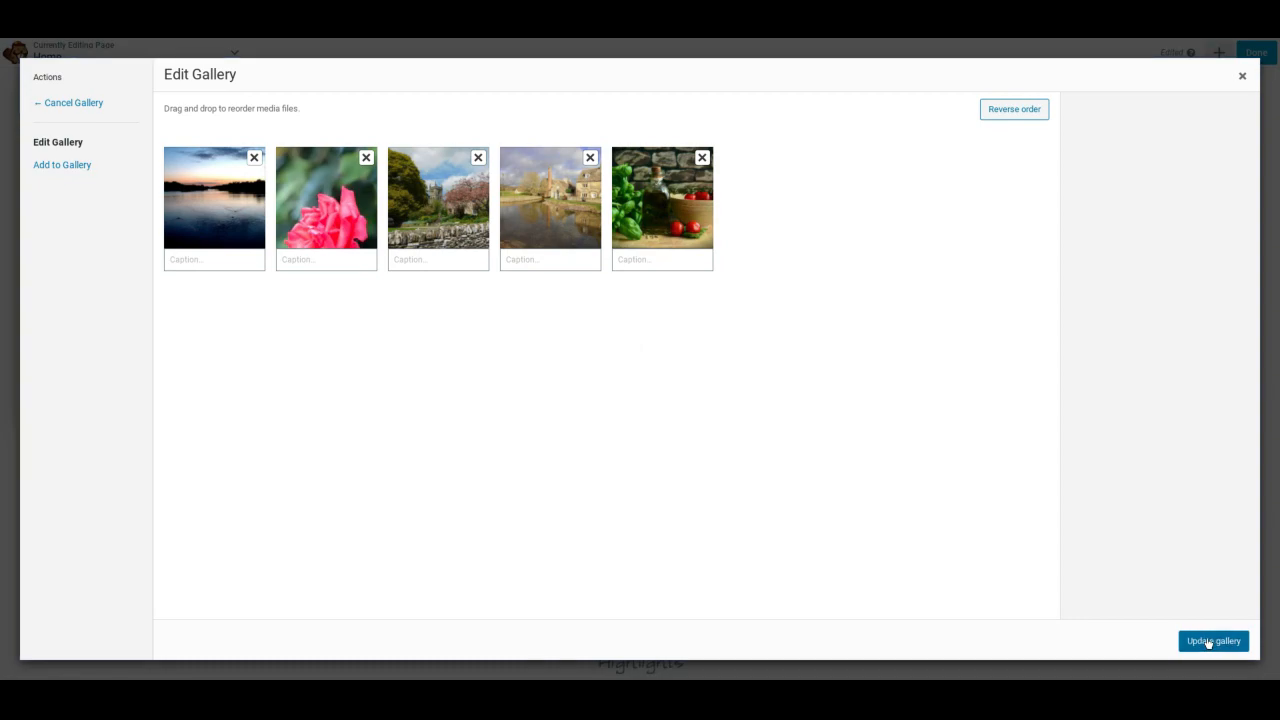
pyautogui.click(397, 402)
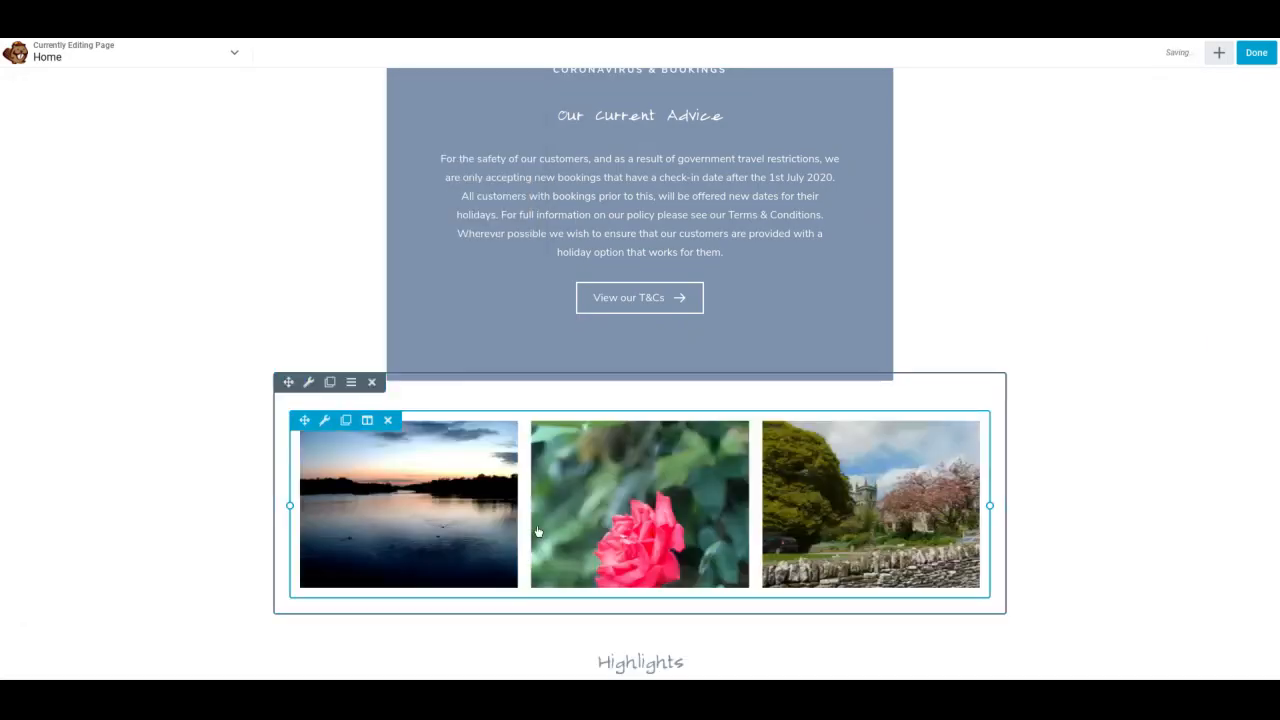
# Step: Replace the fifth item of the first Highlights list with "overtype with your text" and save the list
pyautogui.scroll(-3, 517, 530)
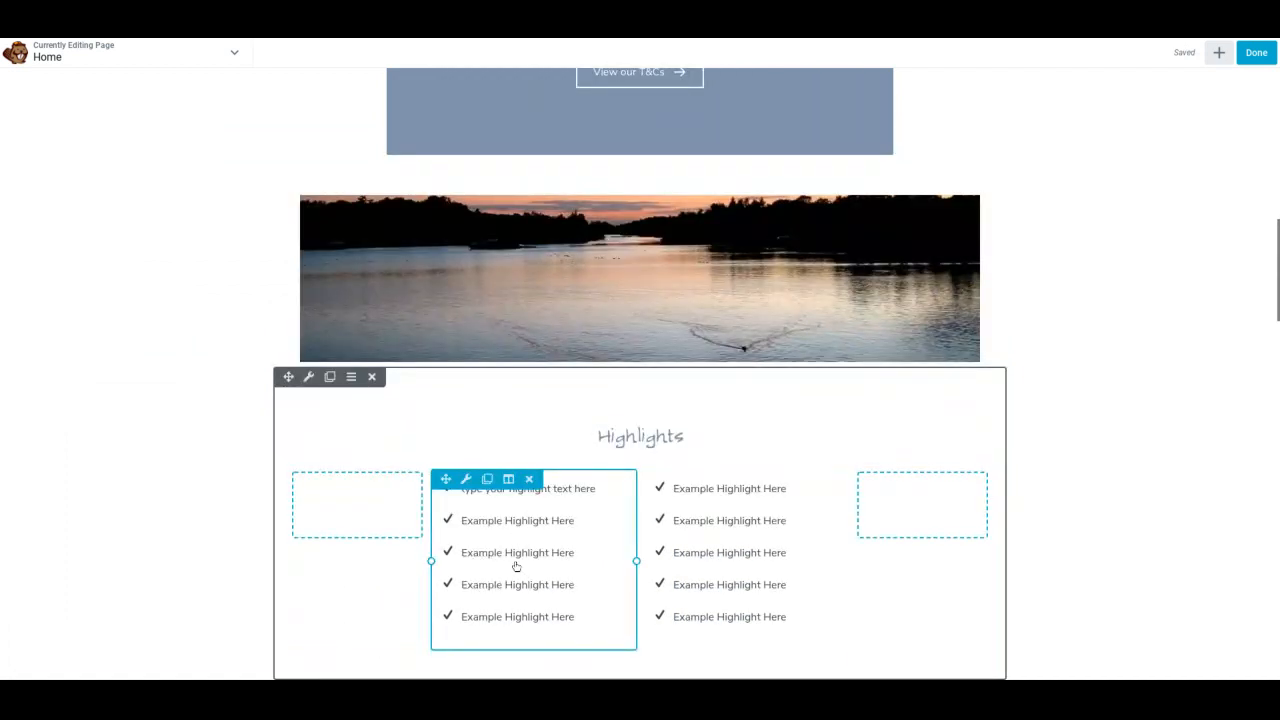
pyautogui.scroll(-1, 514, 563)
pyautogui.click(552, 512)
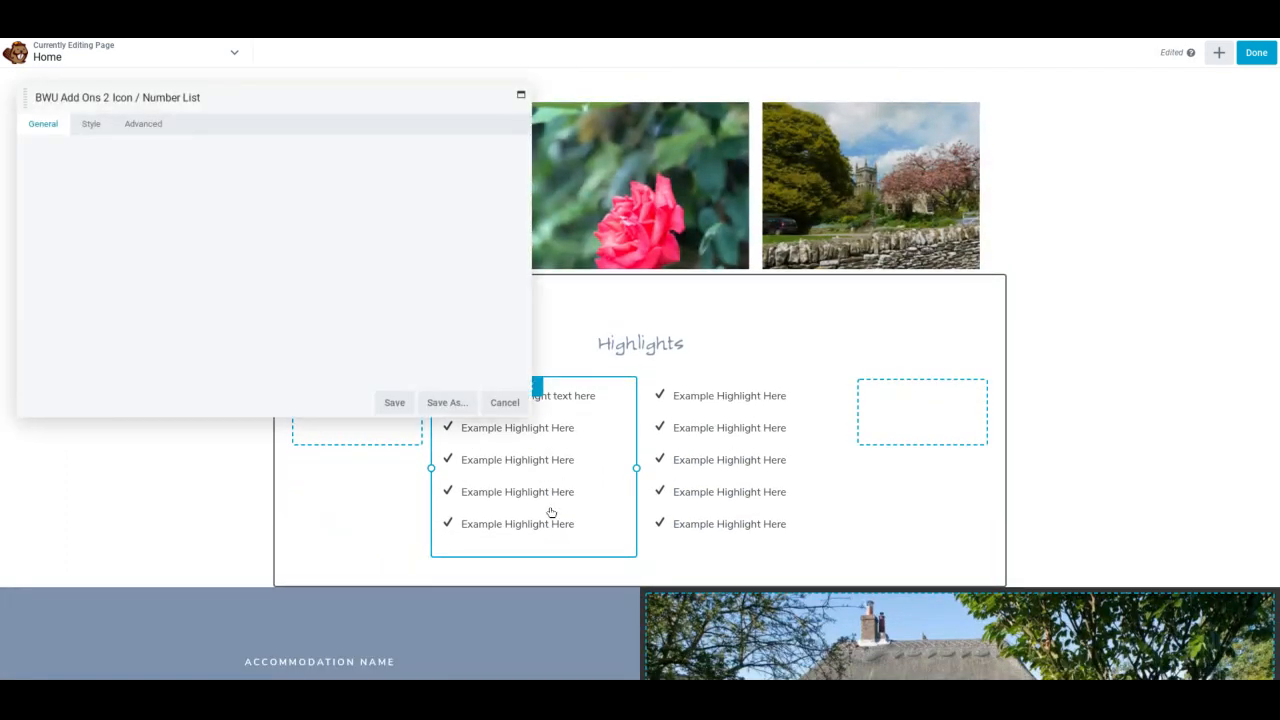
pyautogui.scroll(-1, 245, 318)
pyautogui.scroll(-2, 245, 318)
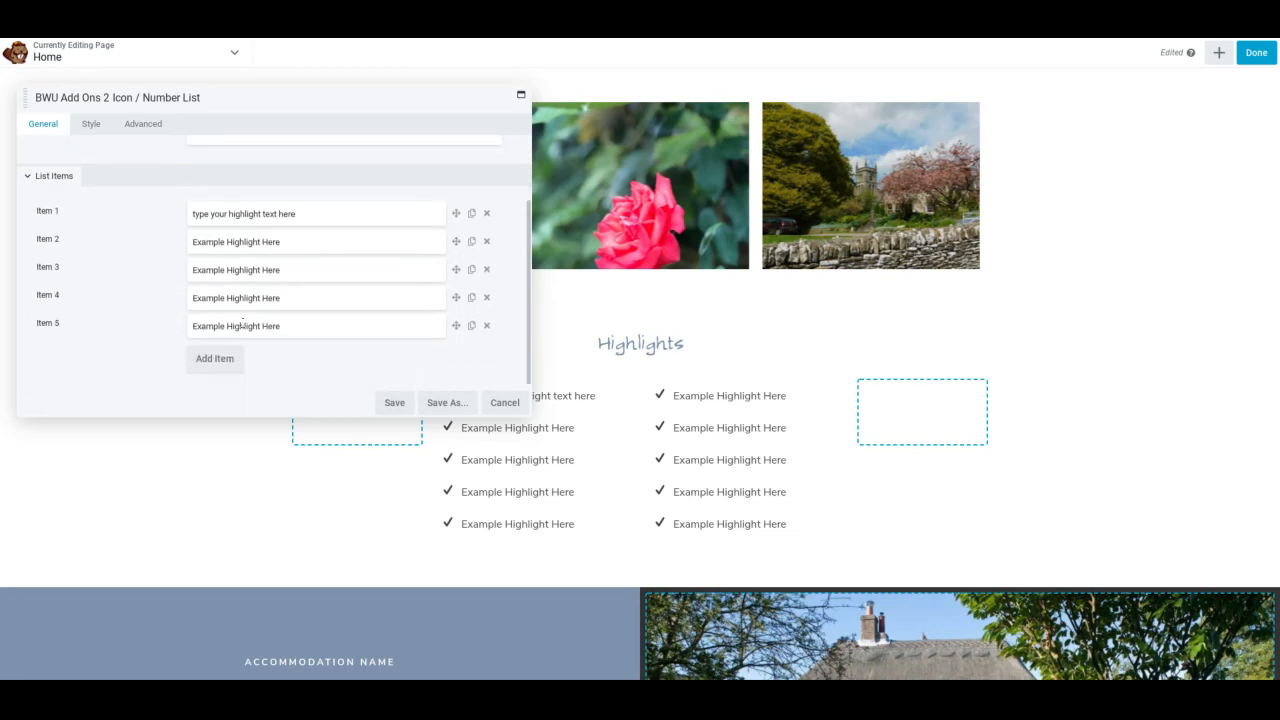
pyautogui.click(285, 323)
pyautogui.hotkey('ctrl', 'a')
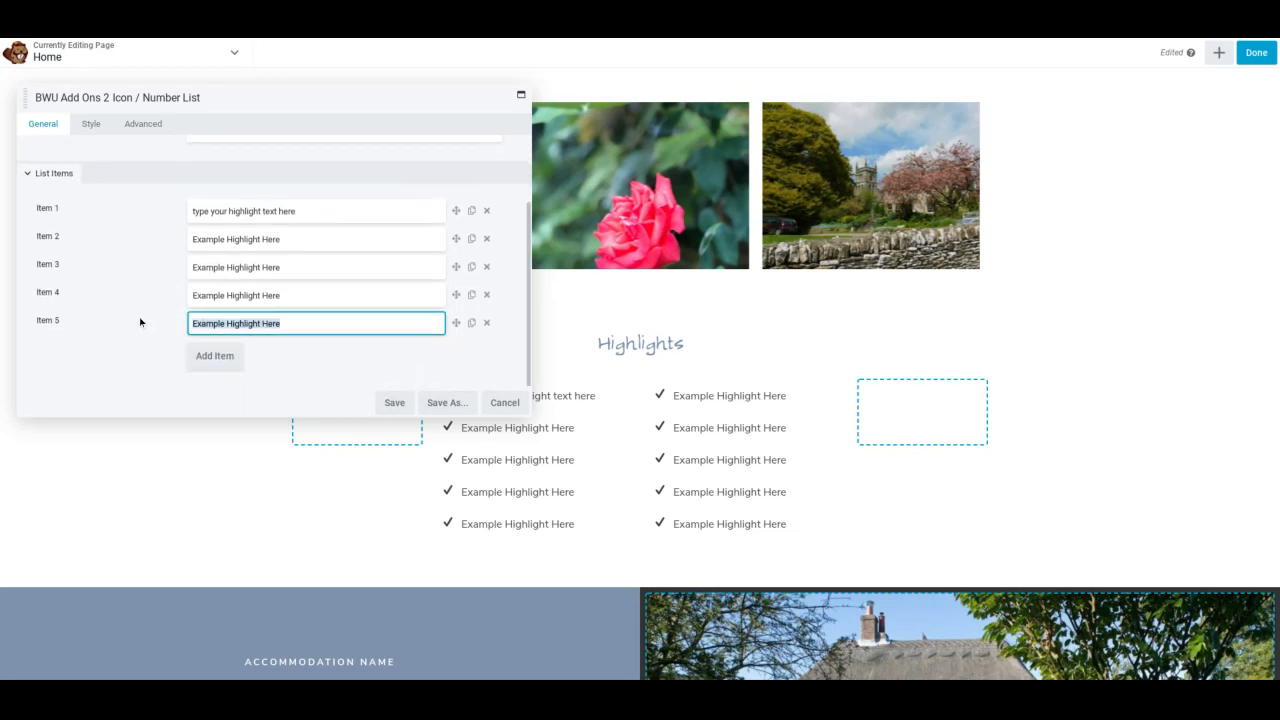
pyautogui.press('BackSpace')
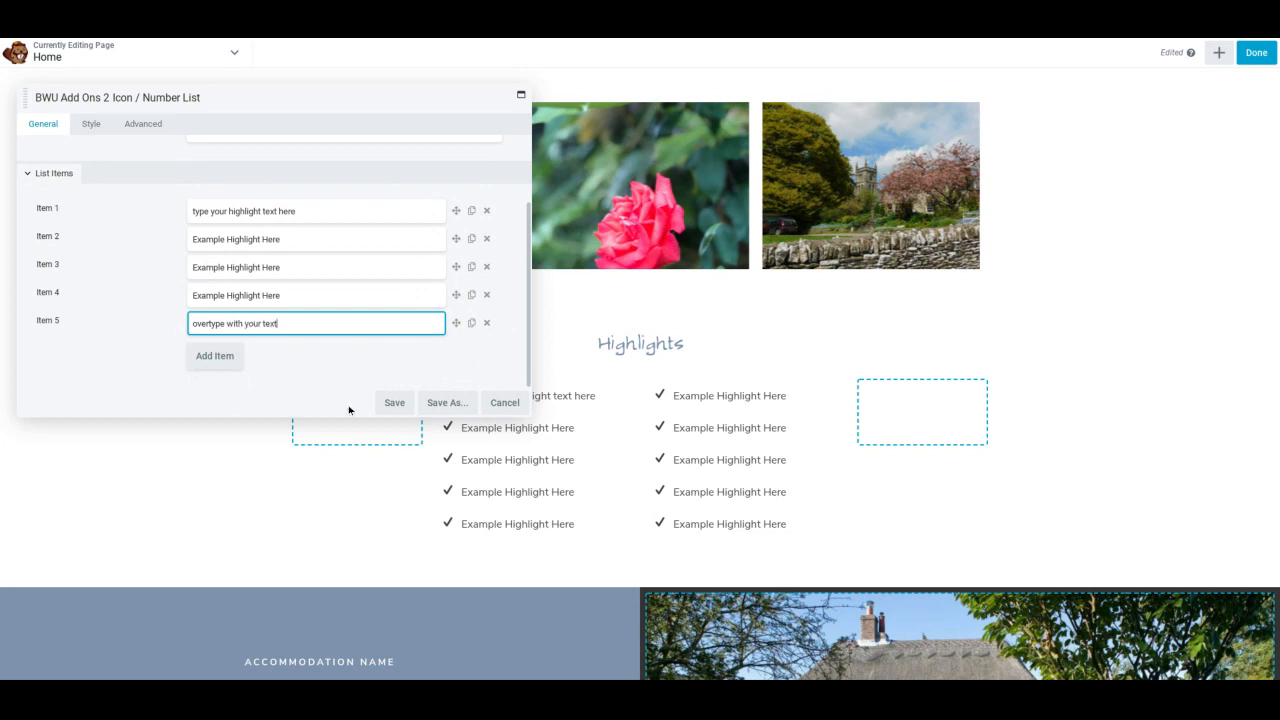
pyautogui.click(392, 402)
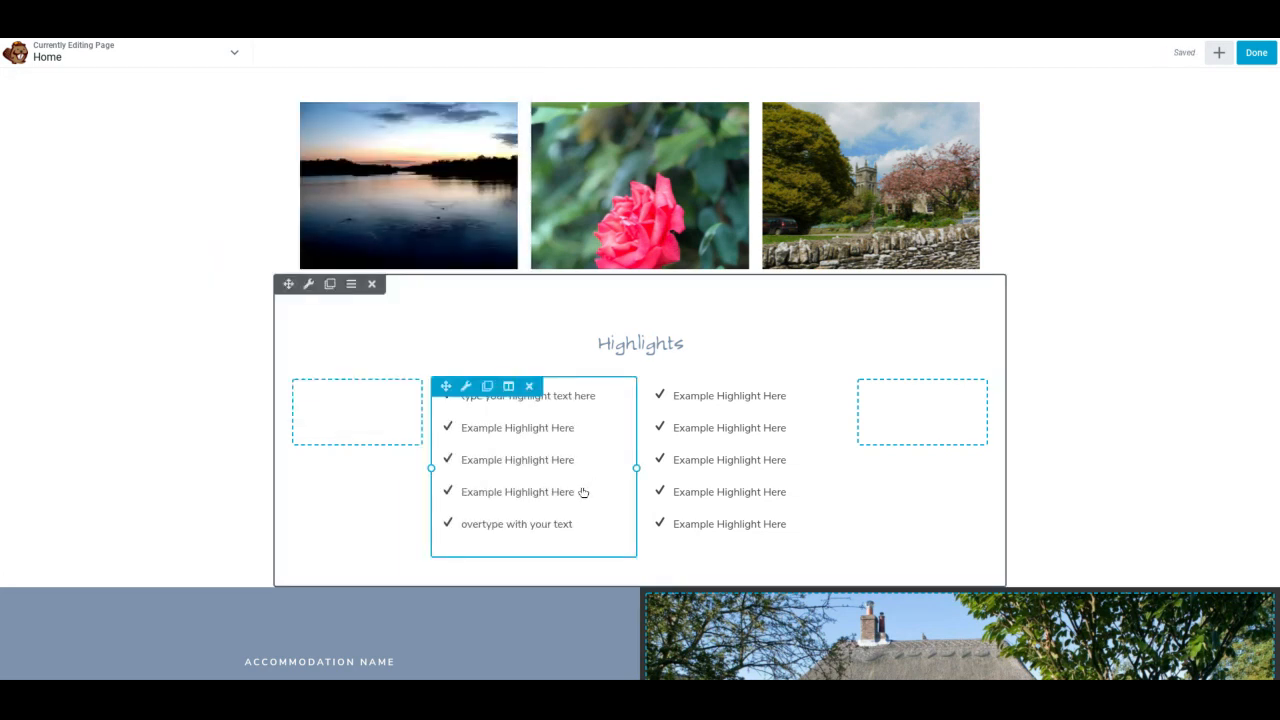
# Step: Open the accommodation info box's settings, move the window off the text, and examine the title prefix and title fields
pyautogui.scroll(-5, 565, 510)
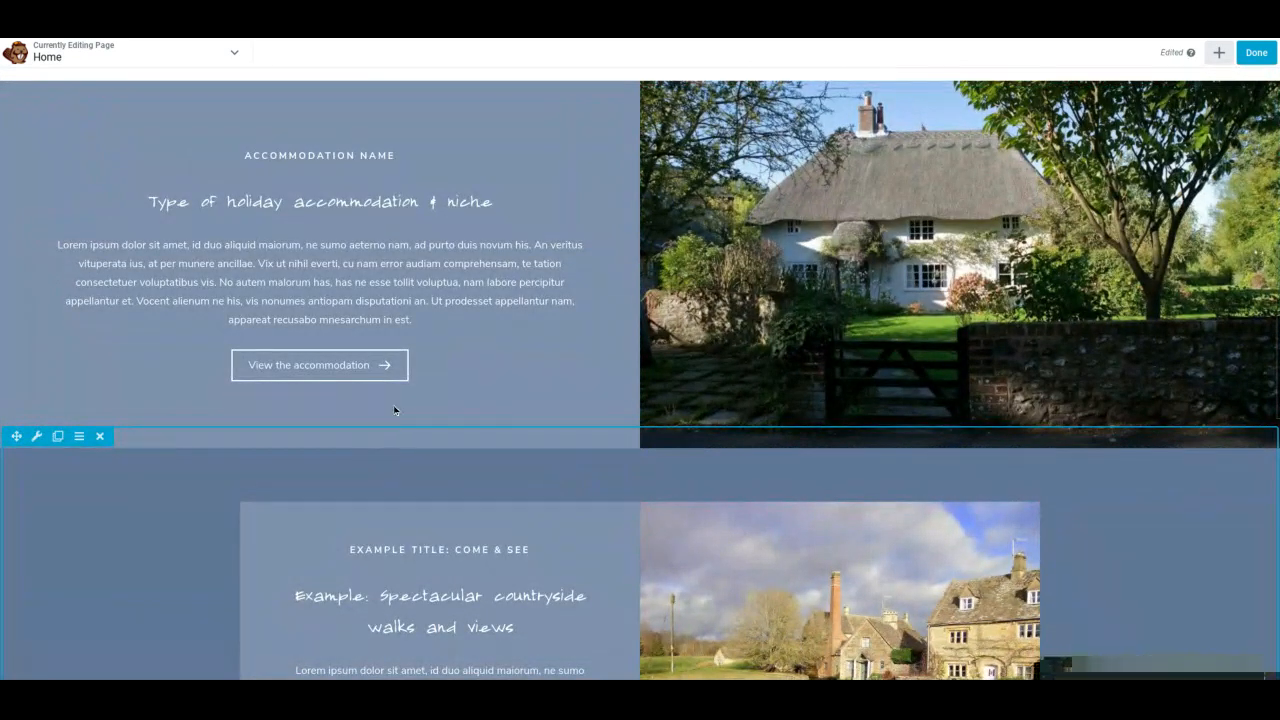
pyautogui.scroll(2, 428, 386)
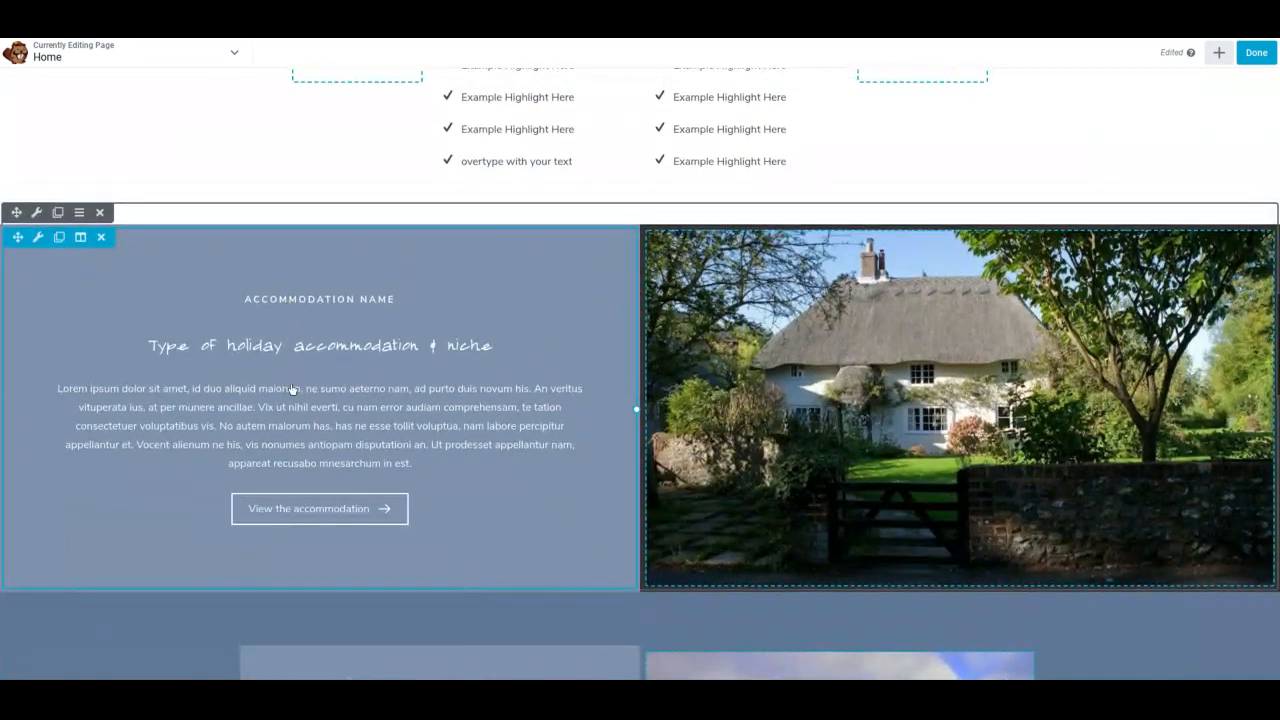
pyautogui.click(291, 389)
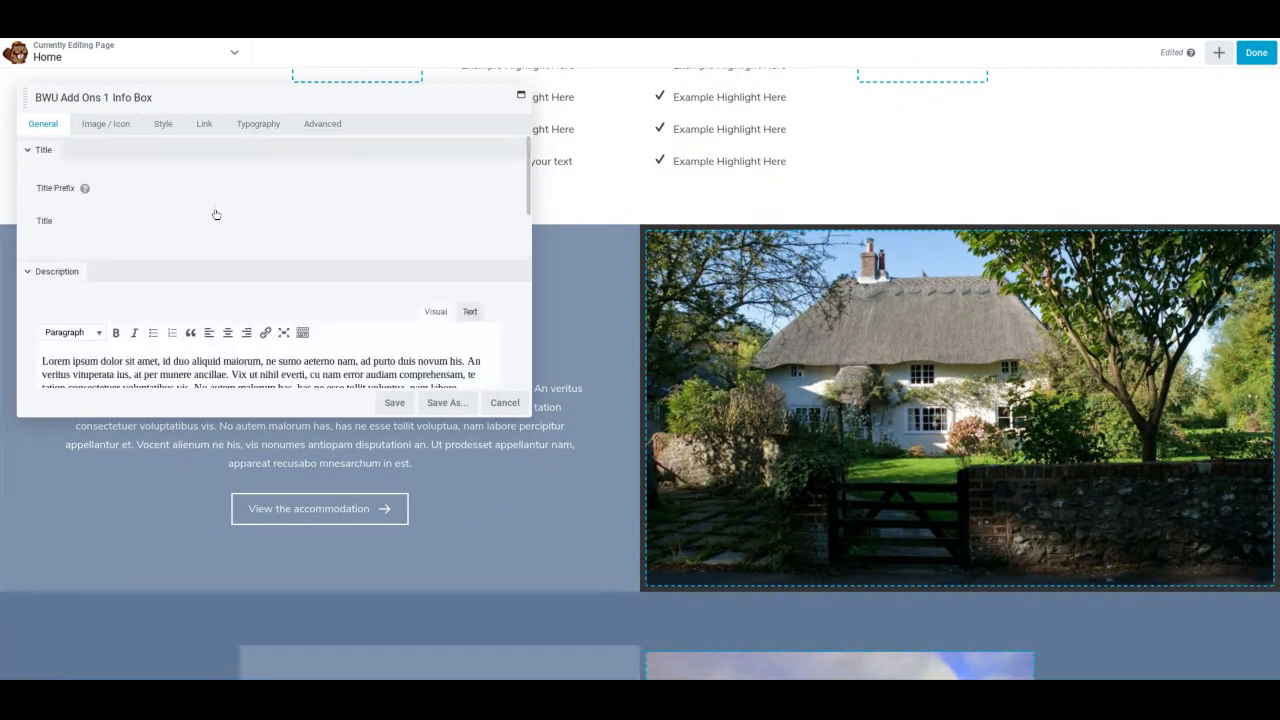
pyautogui.click(226, 191)
pyautogui.click(233, 226)
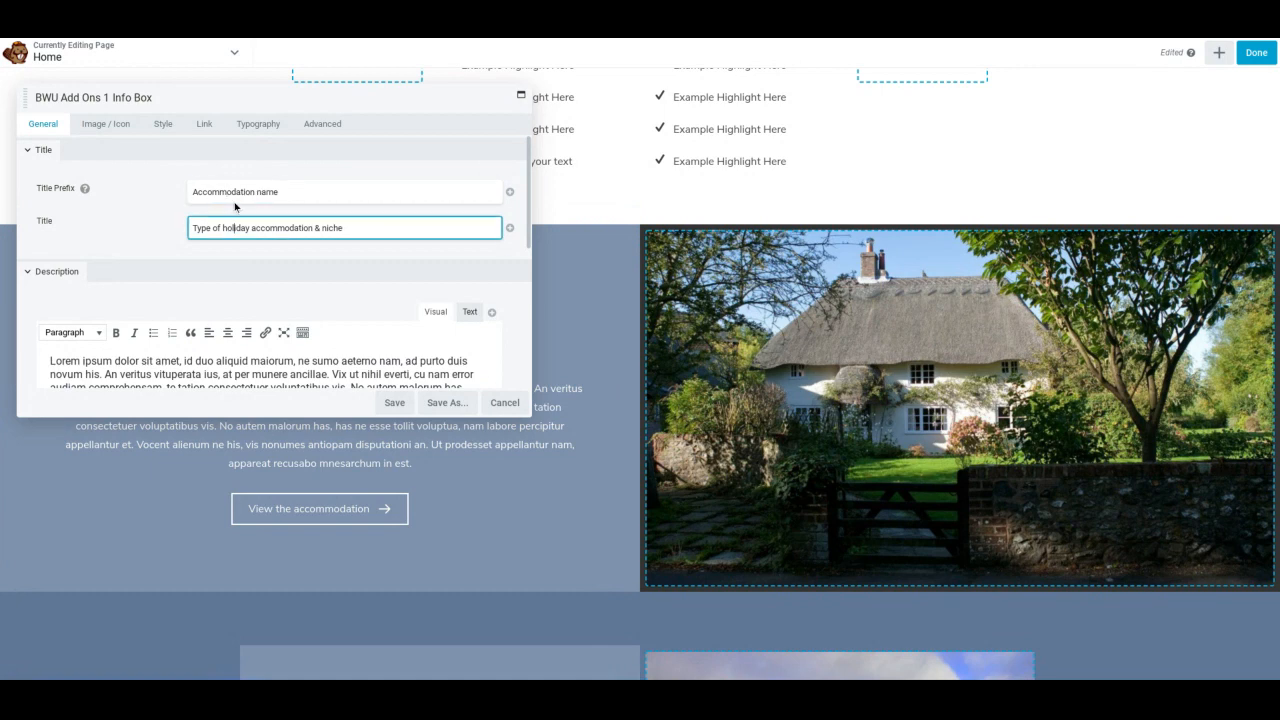
pyautogui.click(235, 202)
pyautogui.click(236, 222)
pyautogui.moveTo(244, 100); pyautogui.dragTo(709, 150)
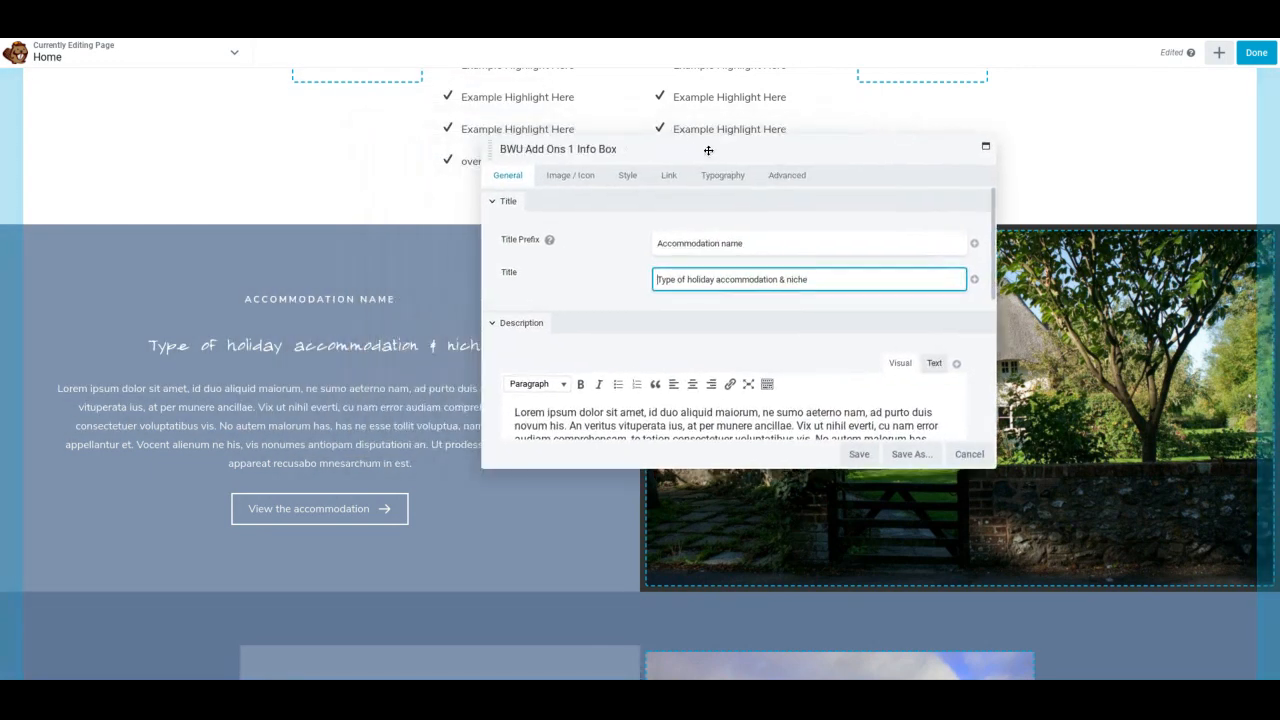
pyautogui.tripleClick(697, 245)
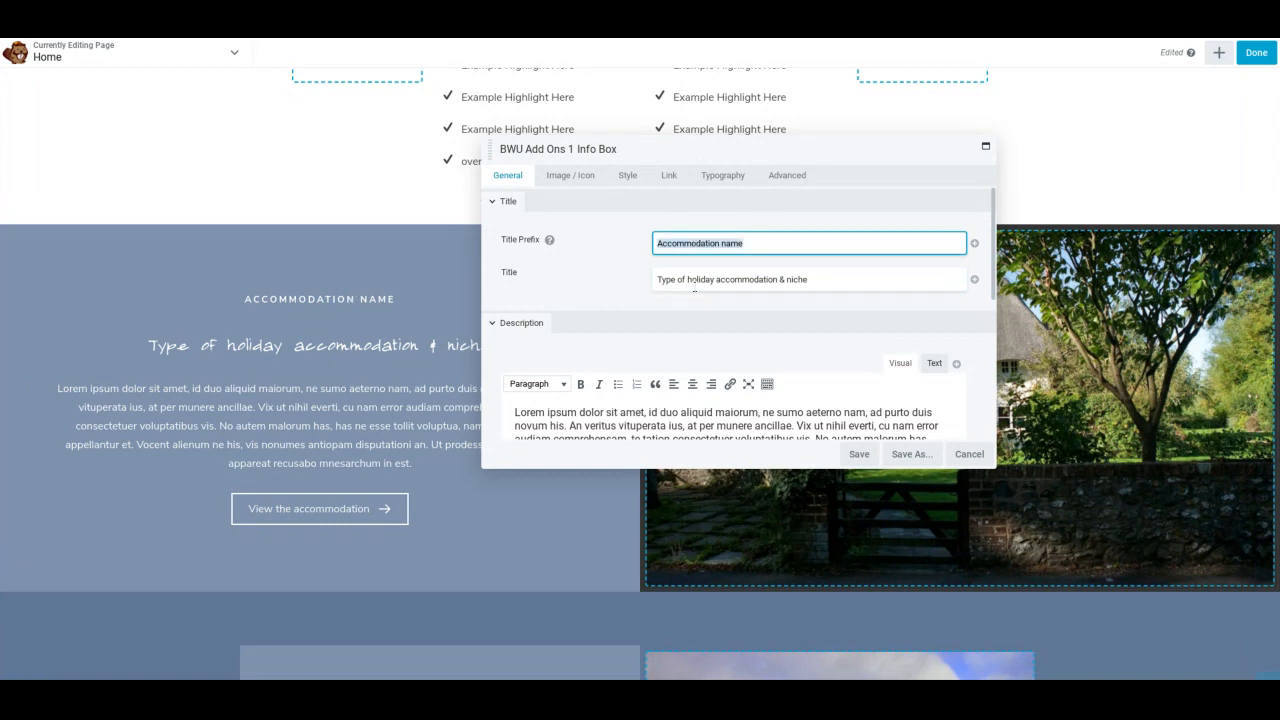
pyautogui.press('Tab')
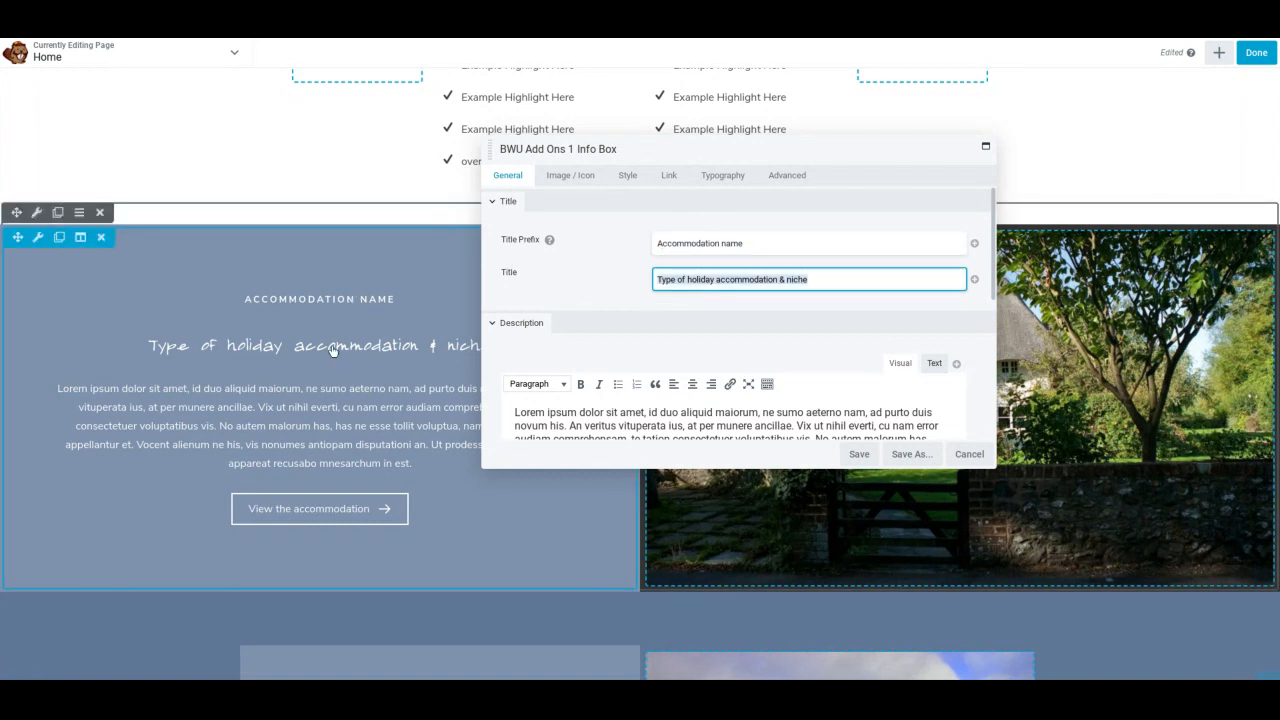
# Step: Review the info box's description text, enlarge the settings window in height and width, and save the info box
pyautogui.scroll(-1, 243, 404)
pyautogui.scroll(-1, 601, 395)
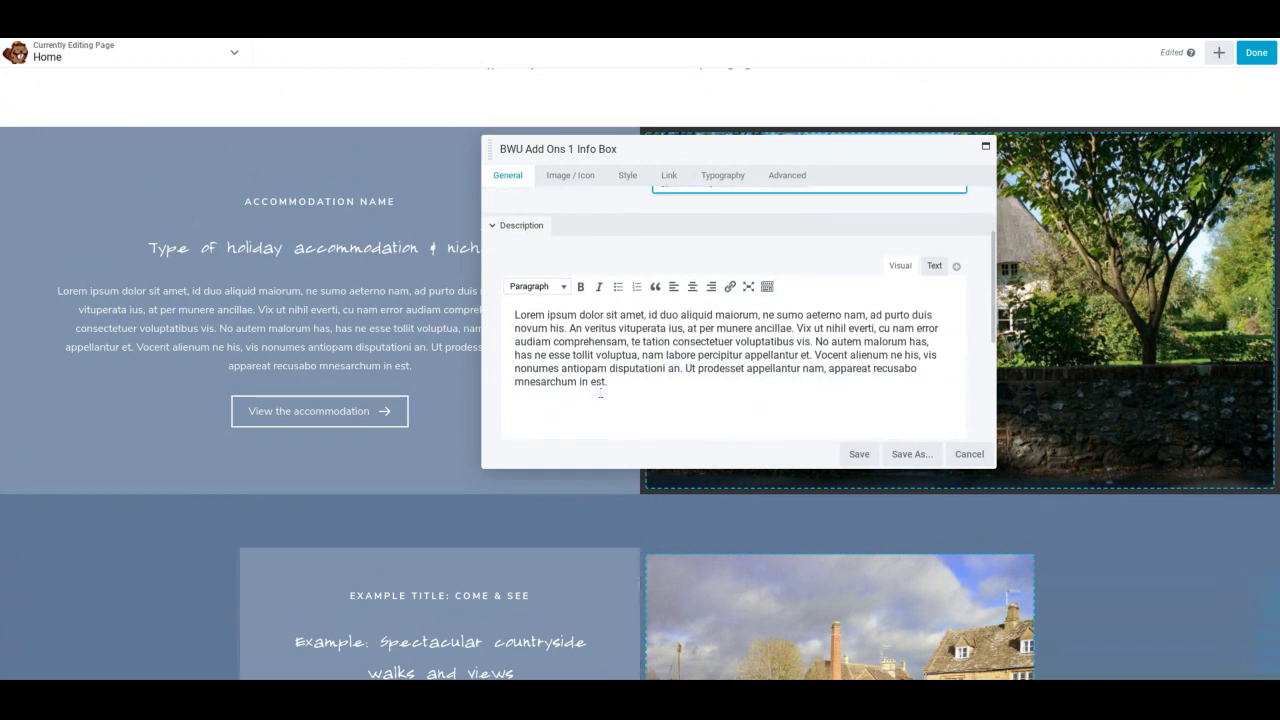
pyautogui.moveTo(612, 384); pyautogui.dragTo(470, 312)
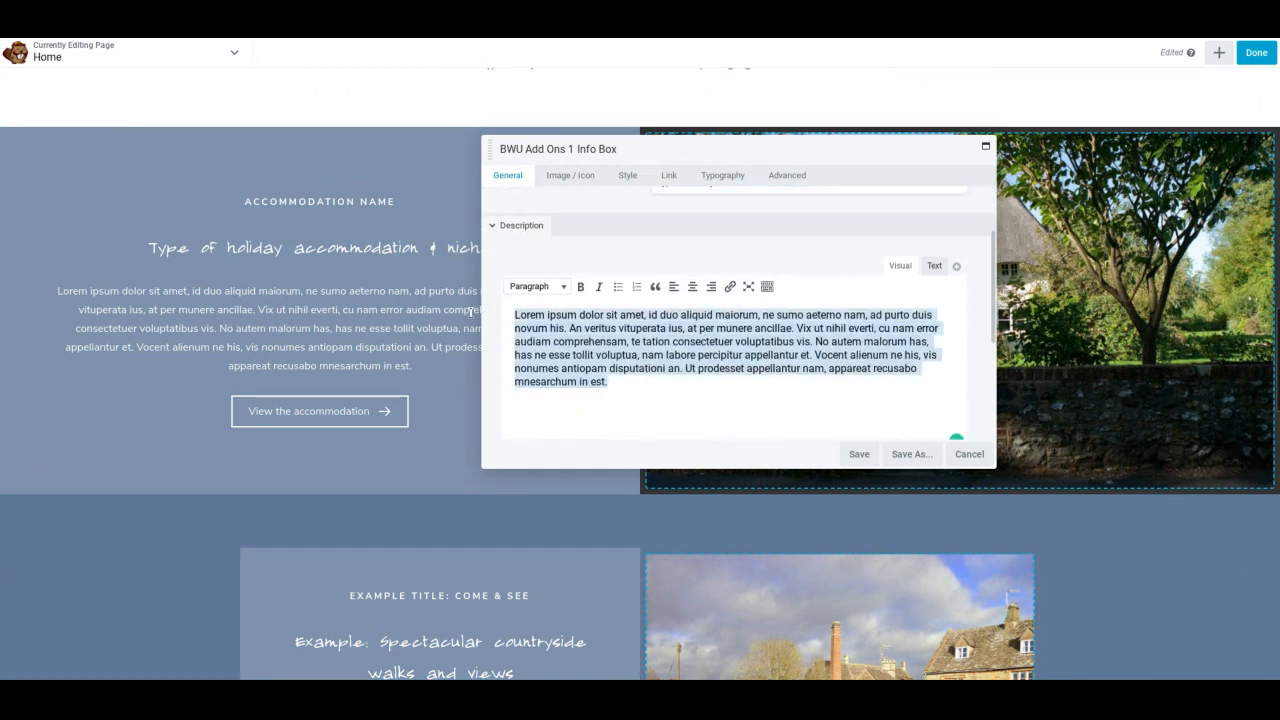
pyautogui.click(624, 355)
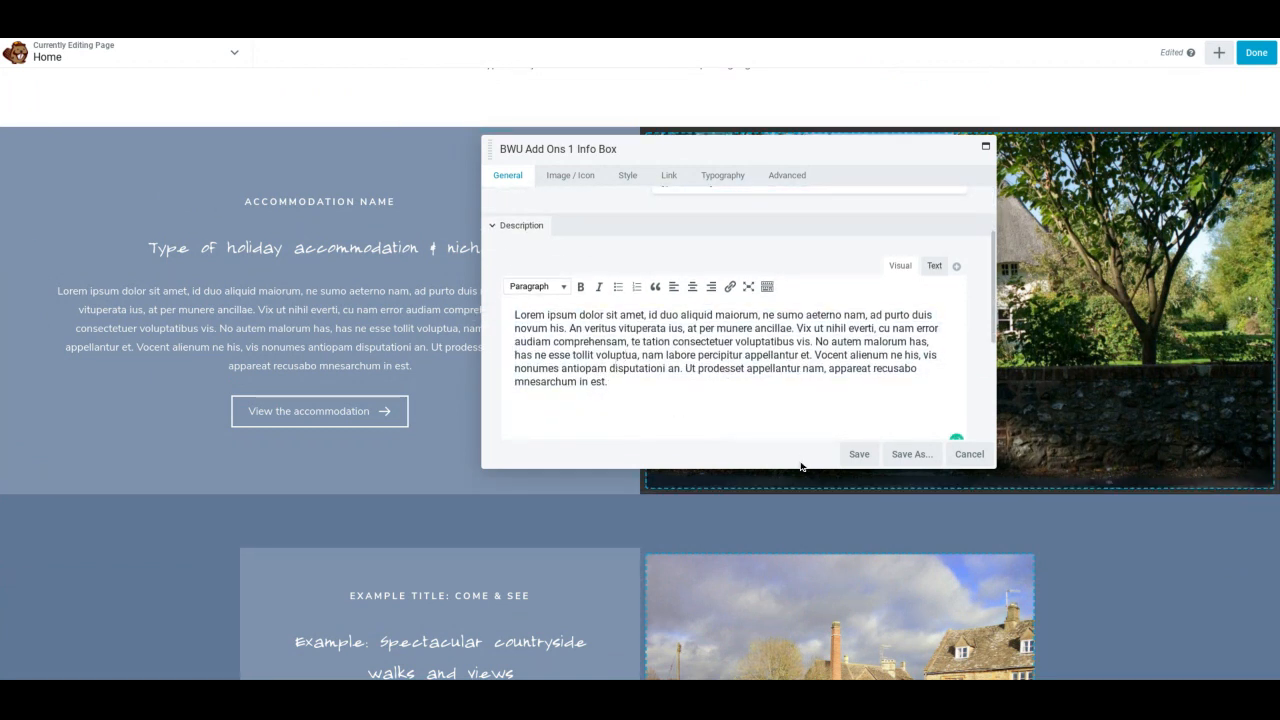
pyautogui.moveTo(812, 540); pyautogui.dragTo(818, 557)
pyautogui.moveTo(995, 480); pyautogui.dragTo(1110, 487)
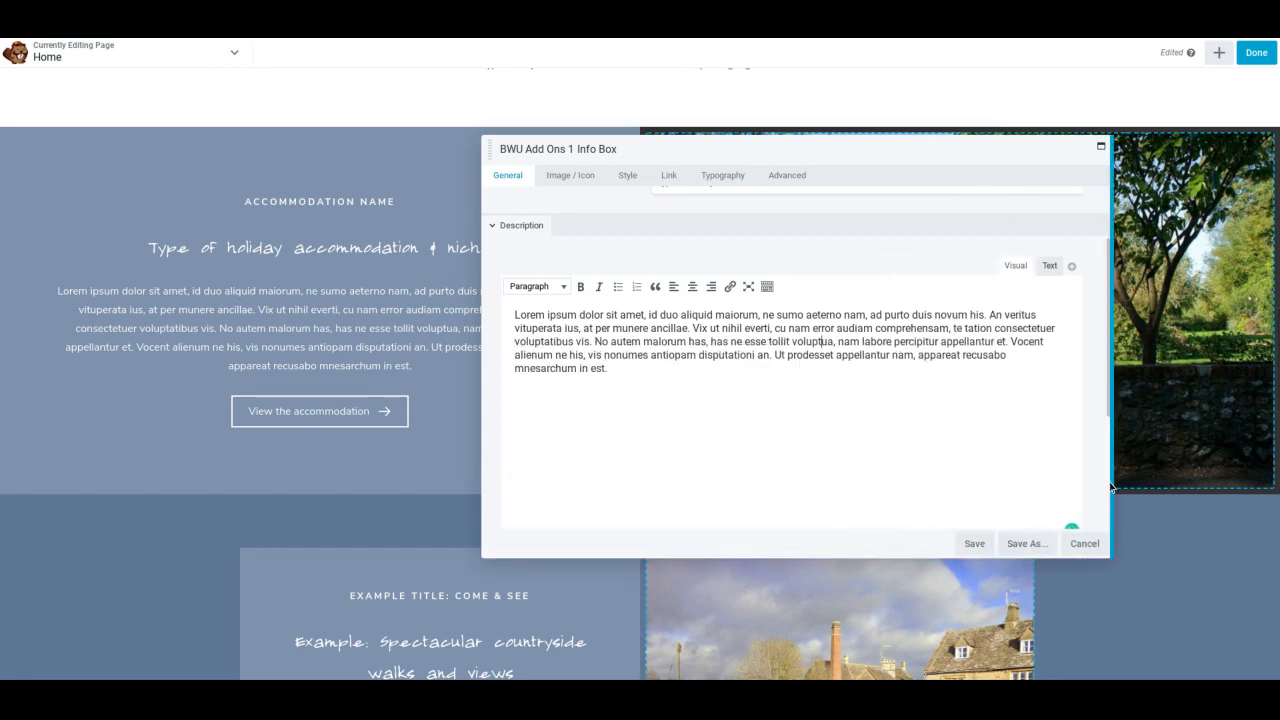
pyautogui.click(976, 546)
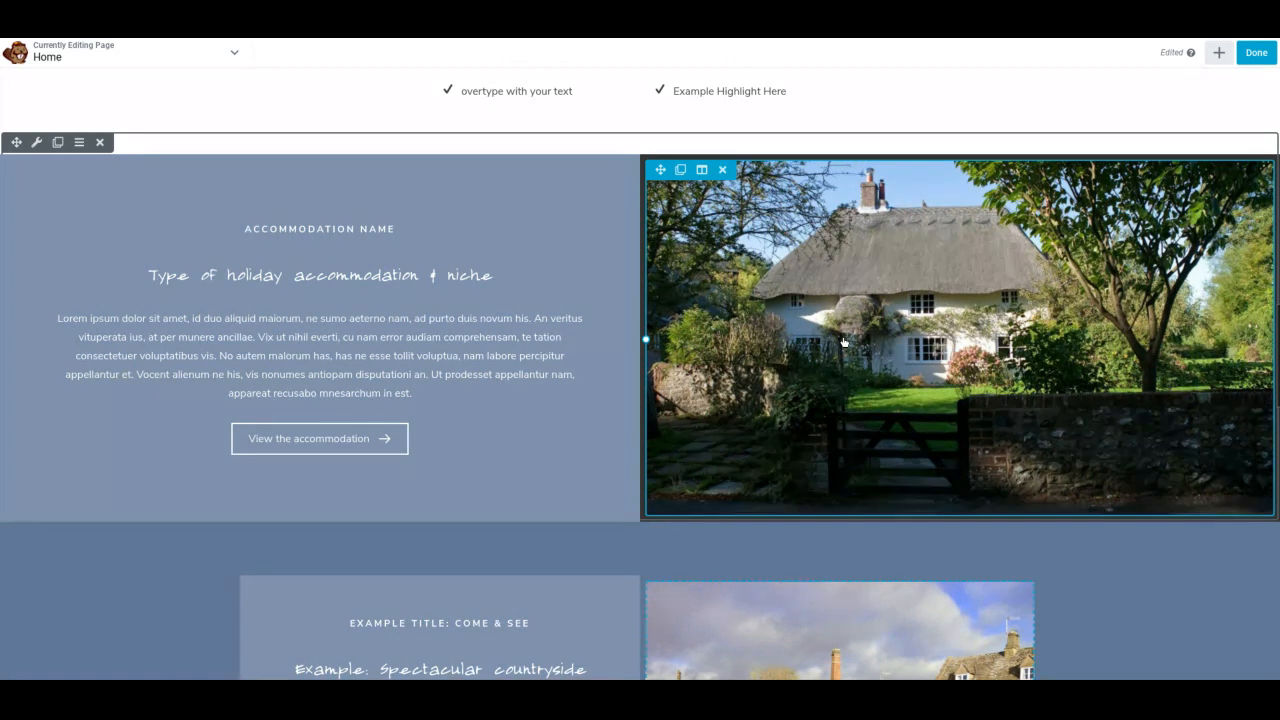
# Step: Replace the thatched cottage background photo beside the accommodation text with the stone wall and blossom photo, download-1.jpeg, and save the column
pyautogui.click(940, 369)
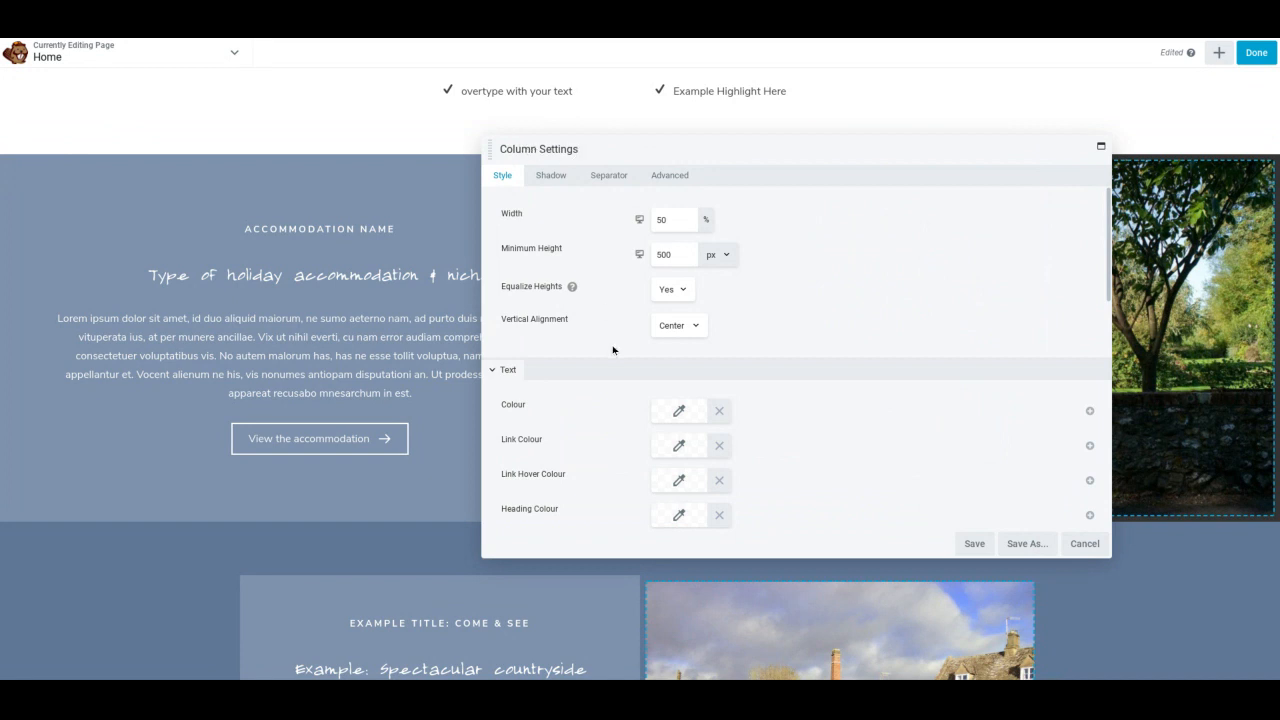
pyautogui.scroll(-2, 612, 352)
pyautogui.scroll(-5, 609, 378)
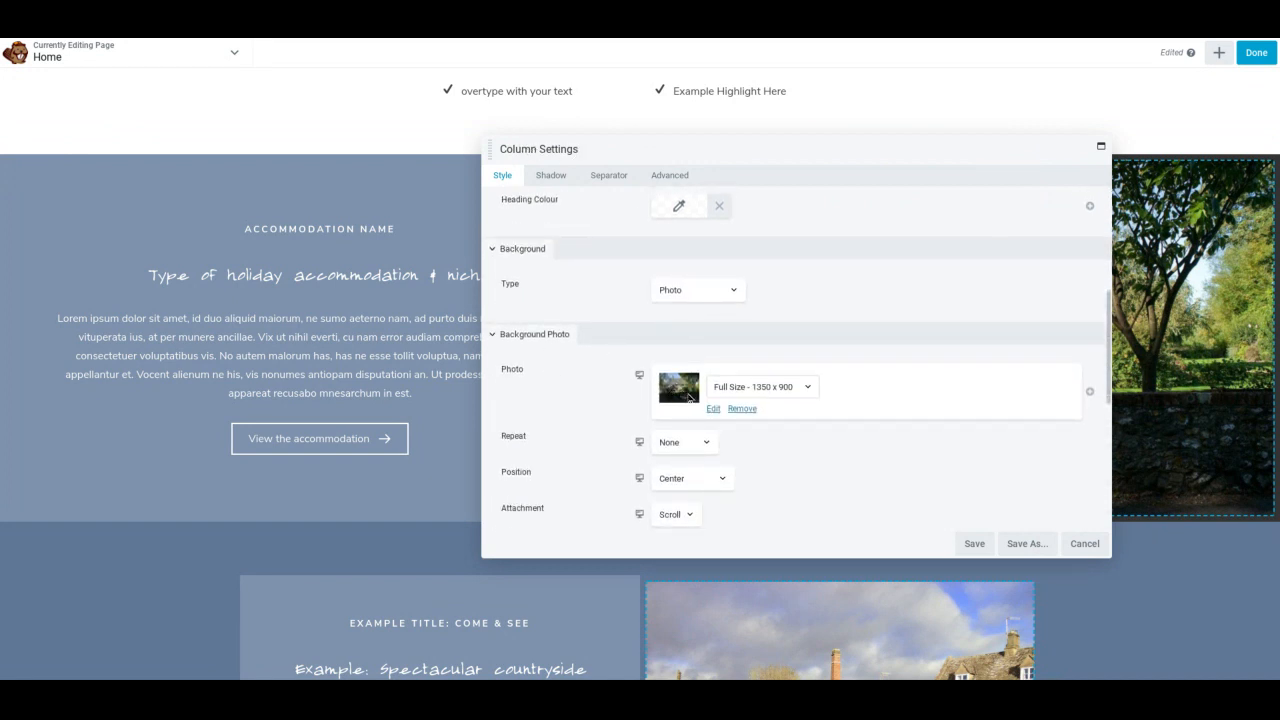
pyautogui.click(742, 409)
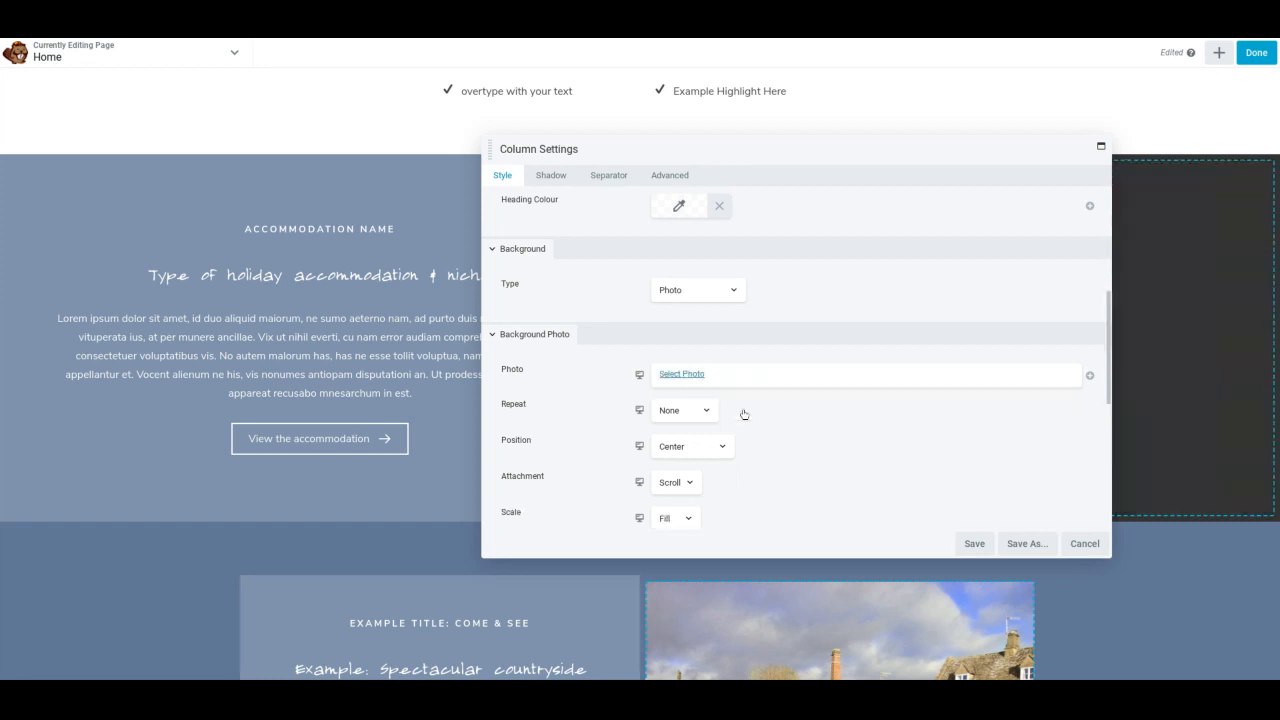
pyautogui.click(684, 374)
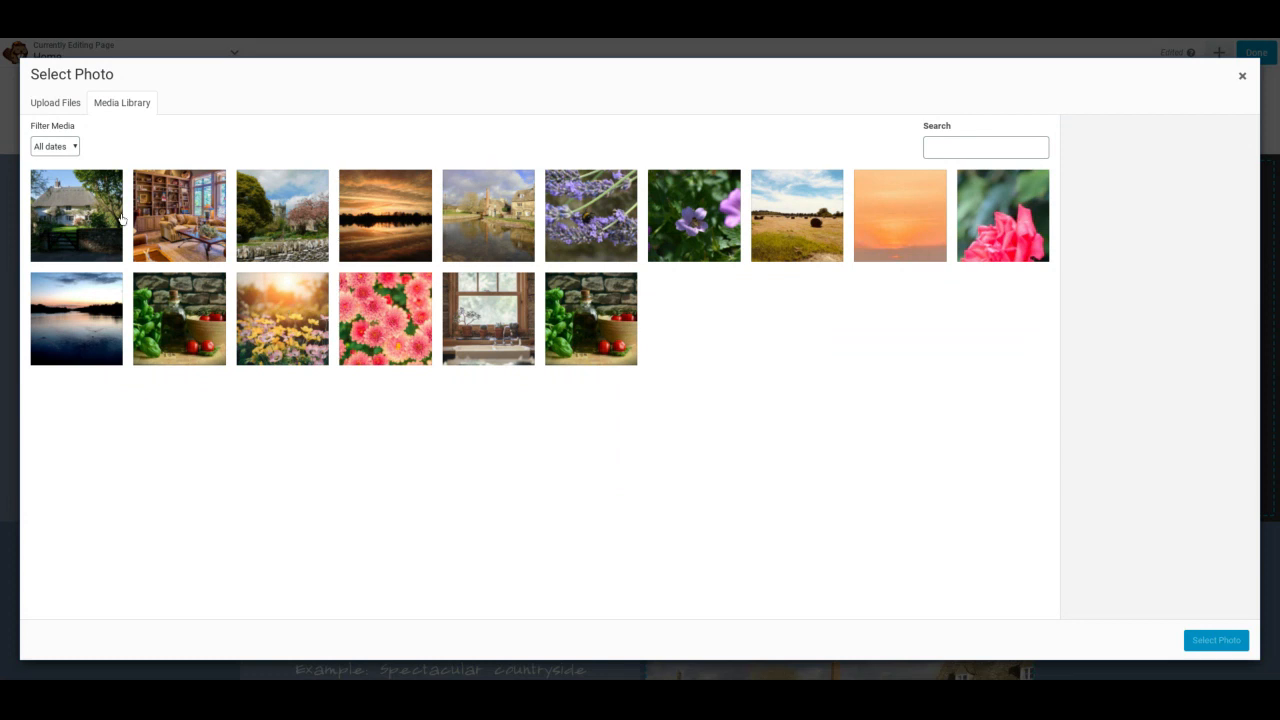
pyautogui.click(293, 222)
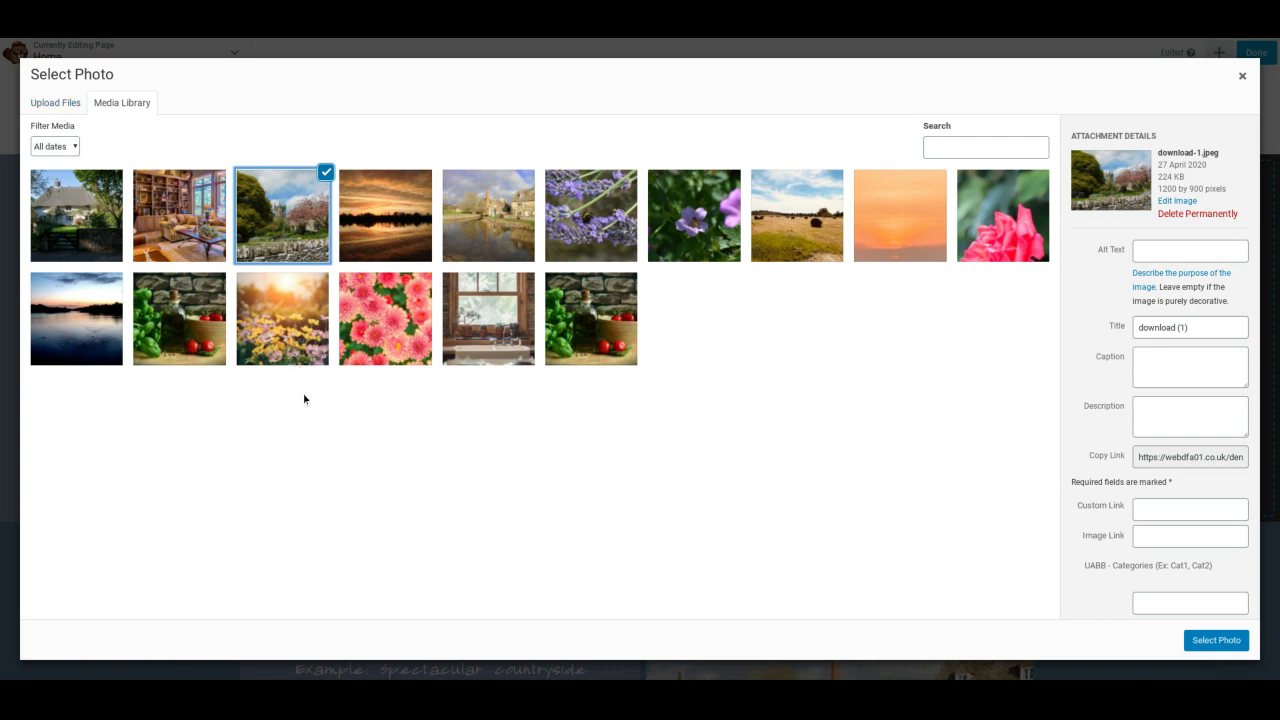
pyautogui.click(1214, 641)
pyautogui.click(974, 543)
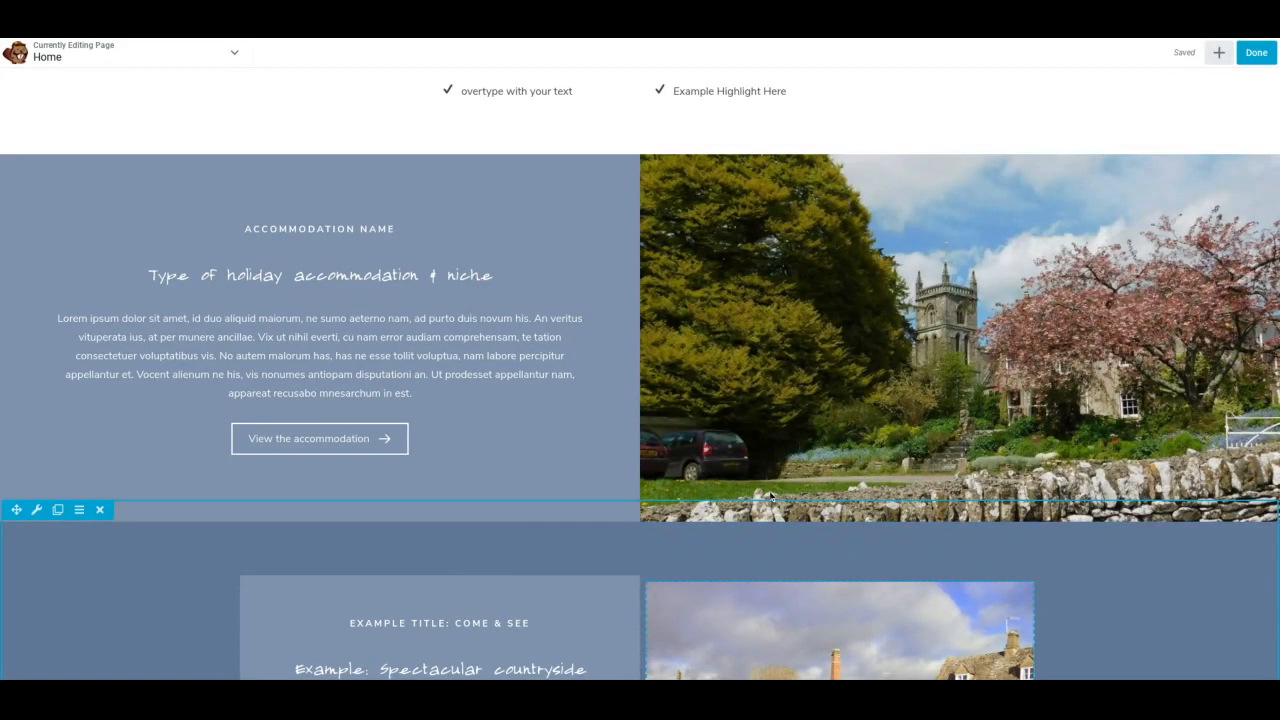
# Step: Review the home page's "Come & See" and "Must Visit" example sections with their photos, and finish editing the page
pyautogui.scroll(-3, 773, 496)
pyautogui.scroll(-2, 728, 488)
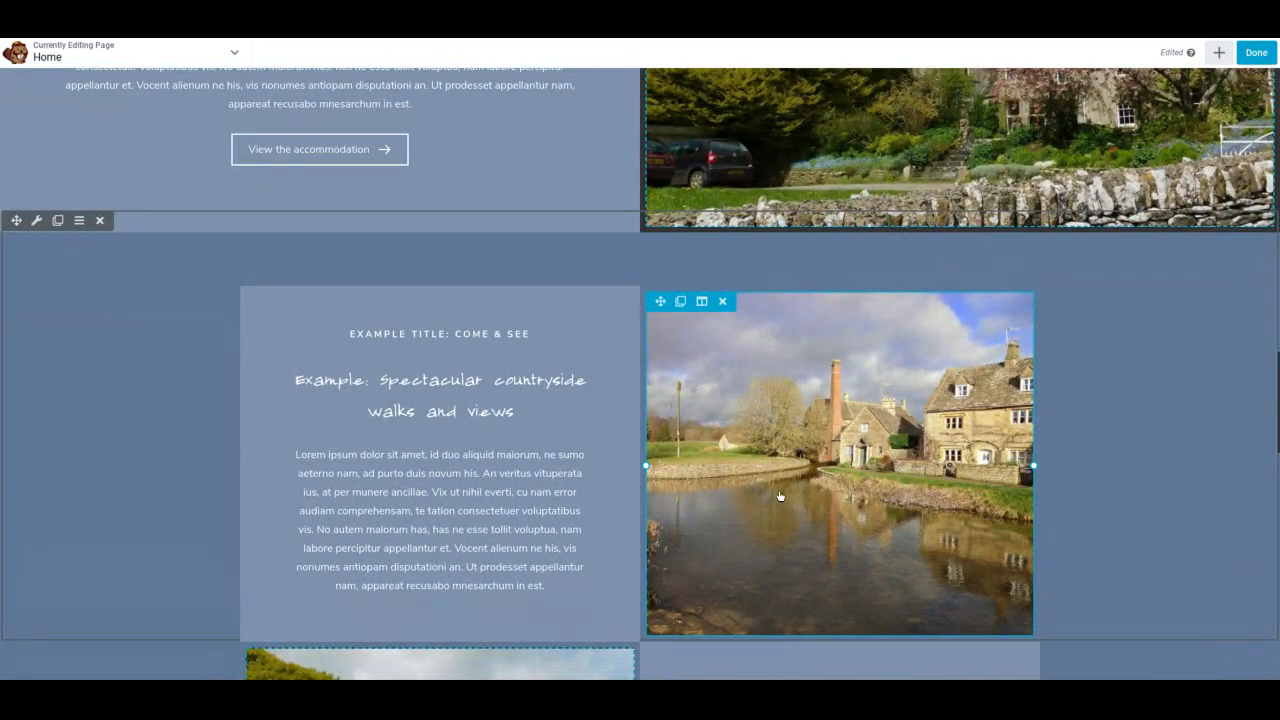
pyautogui.scroll(-1, 731, 495)
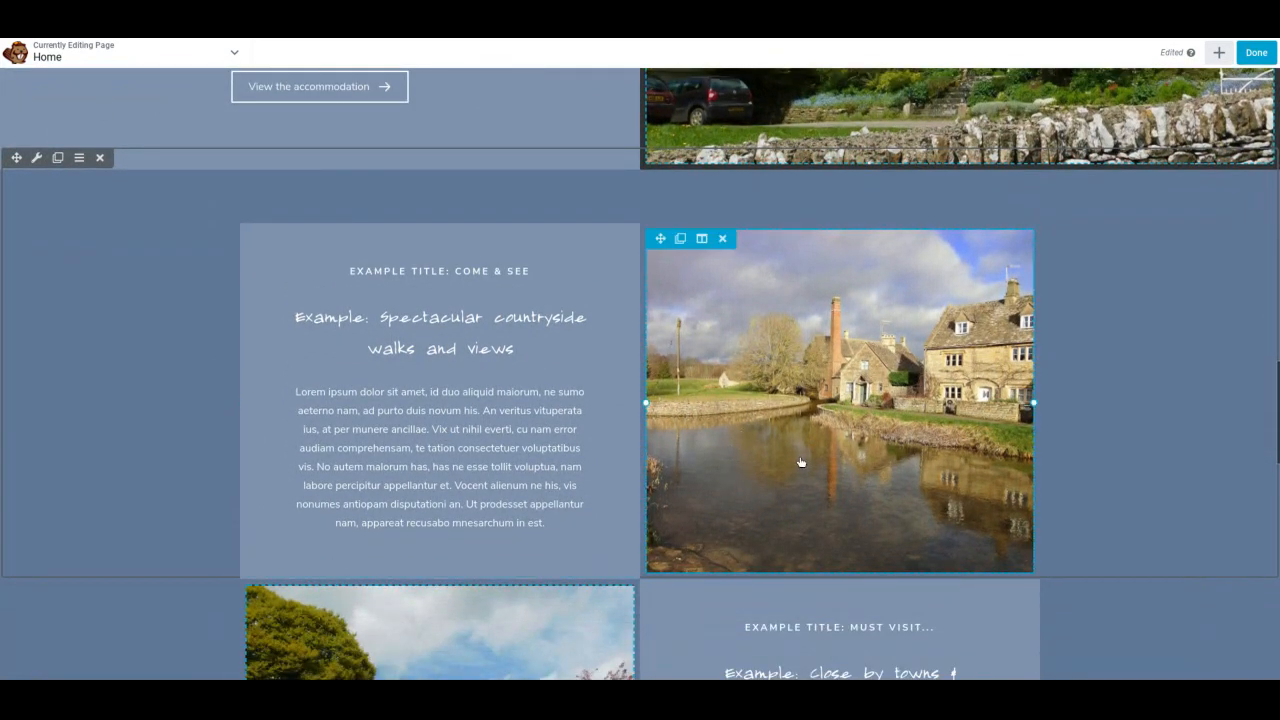
pyautogui.scroll(3, 673, 511)
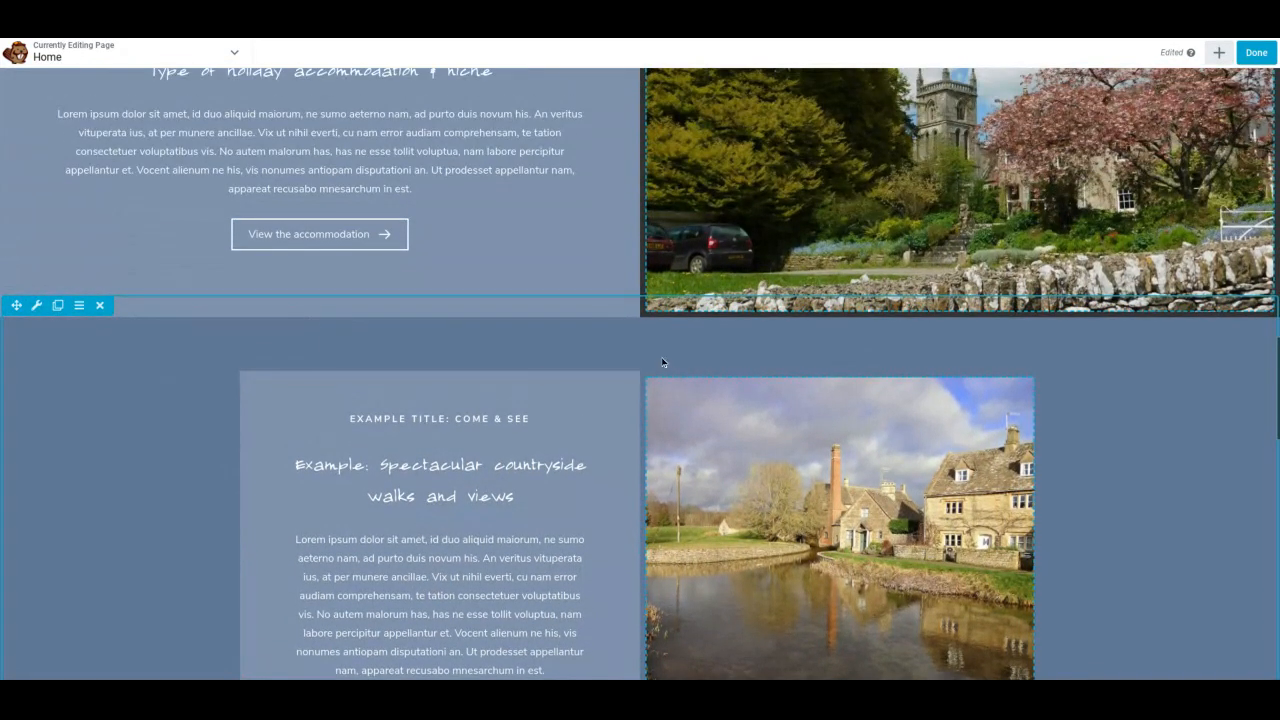
pyautogui.scroll(-7, 673, 511)
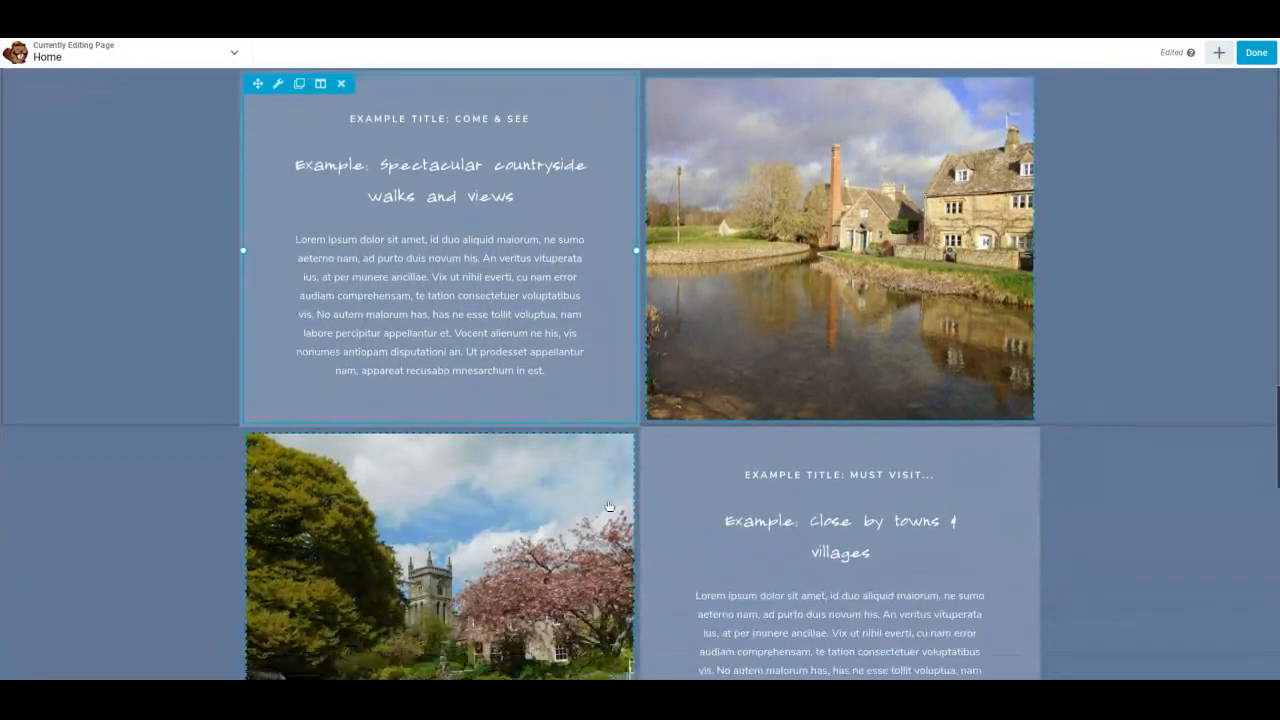
pyautogui.scroll(-4, 590, 505)
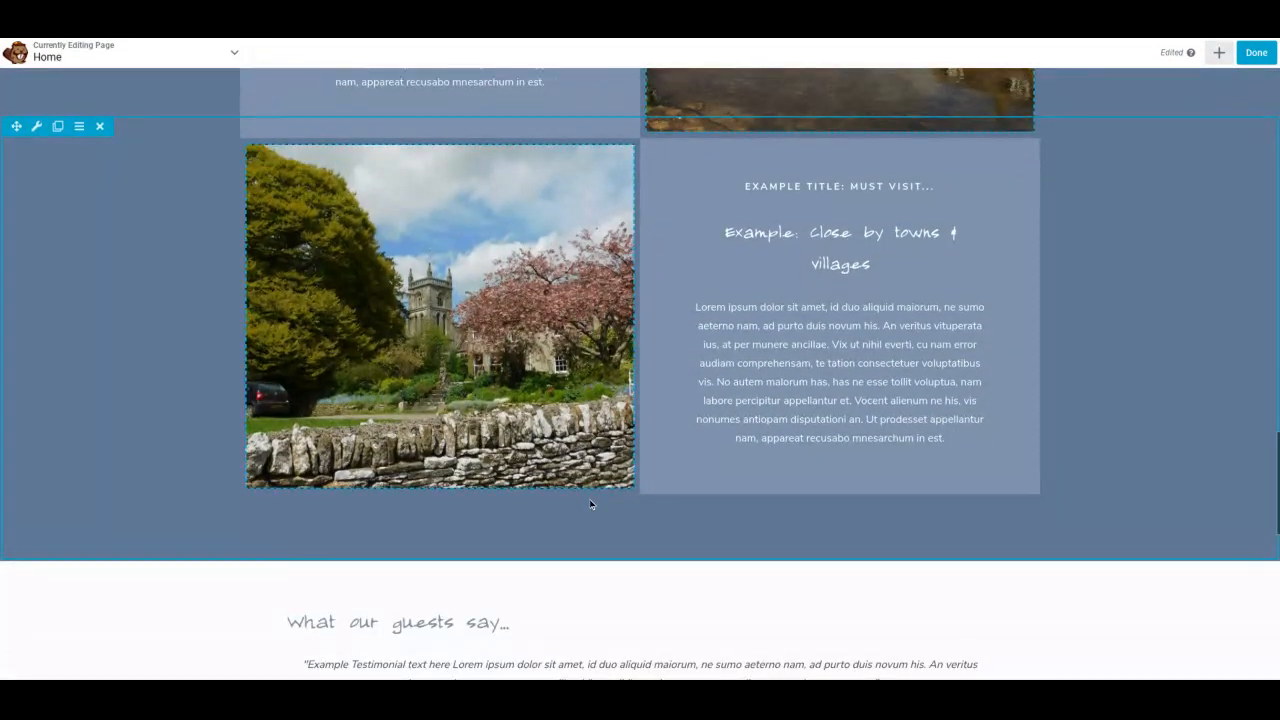
pyautogui.scroll(9, 590, 505)
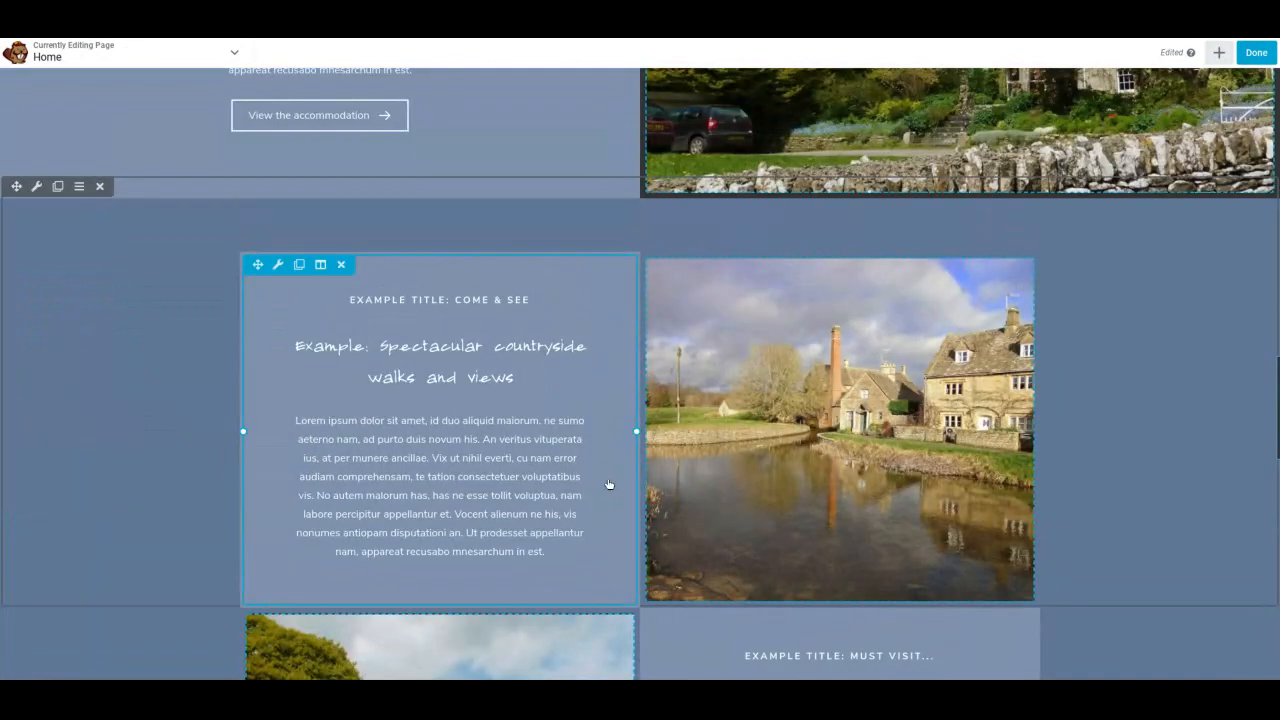
pyautogui.click(1254, 52)
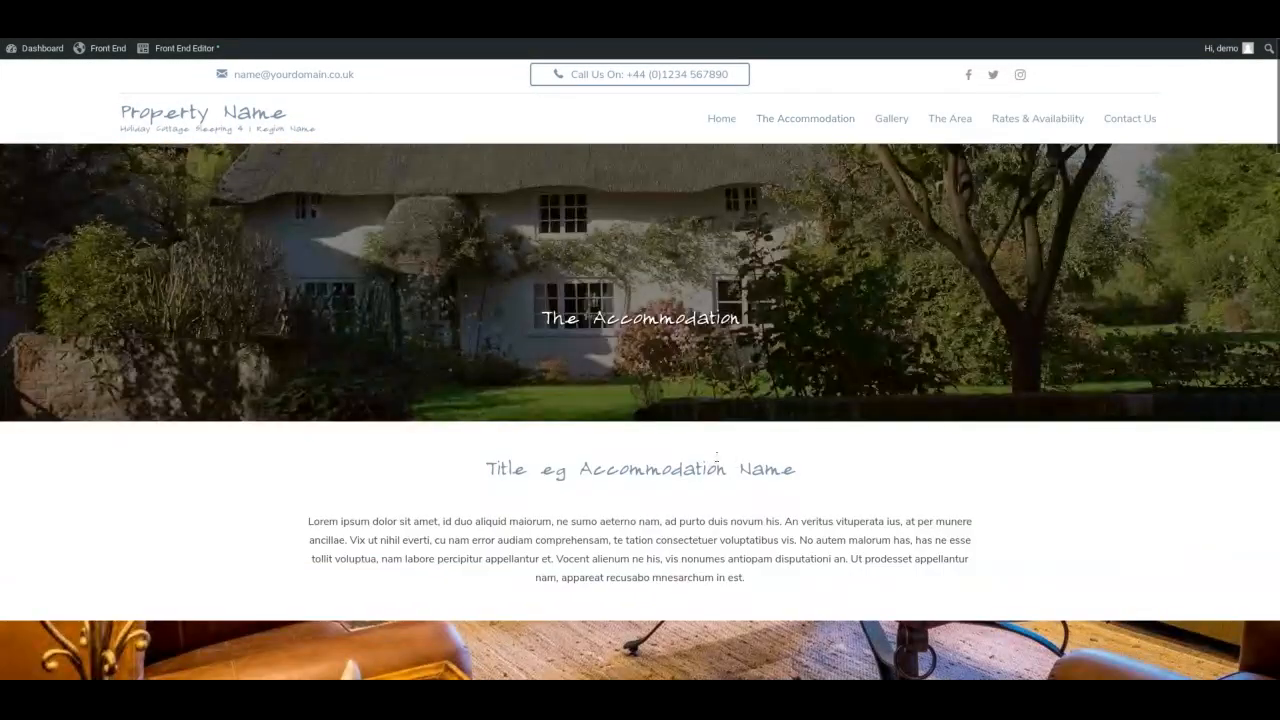
# Step: Examine The Accommodation page's banner, intro title and text, wide living room photo, and alternating room description and photo blocks
pyautogui.scroll(-4, 624, 476)
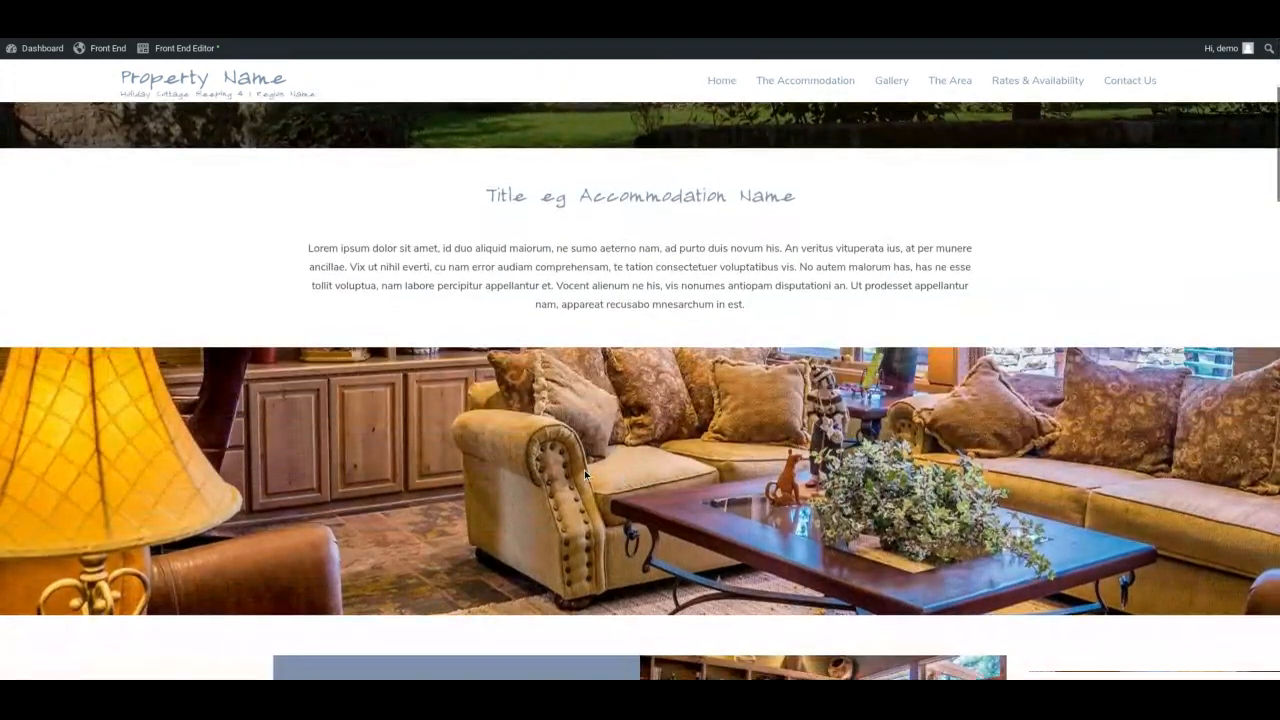
pyautogui.scroll(2, 401, 395)
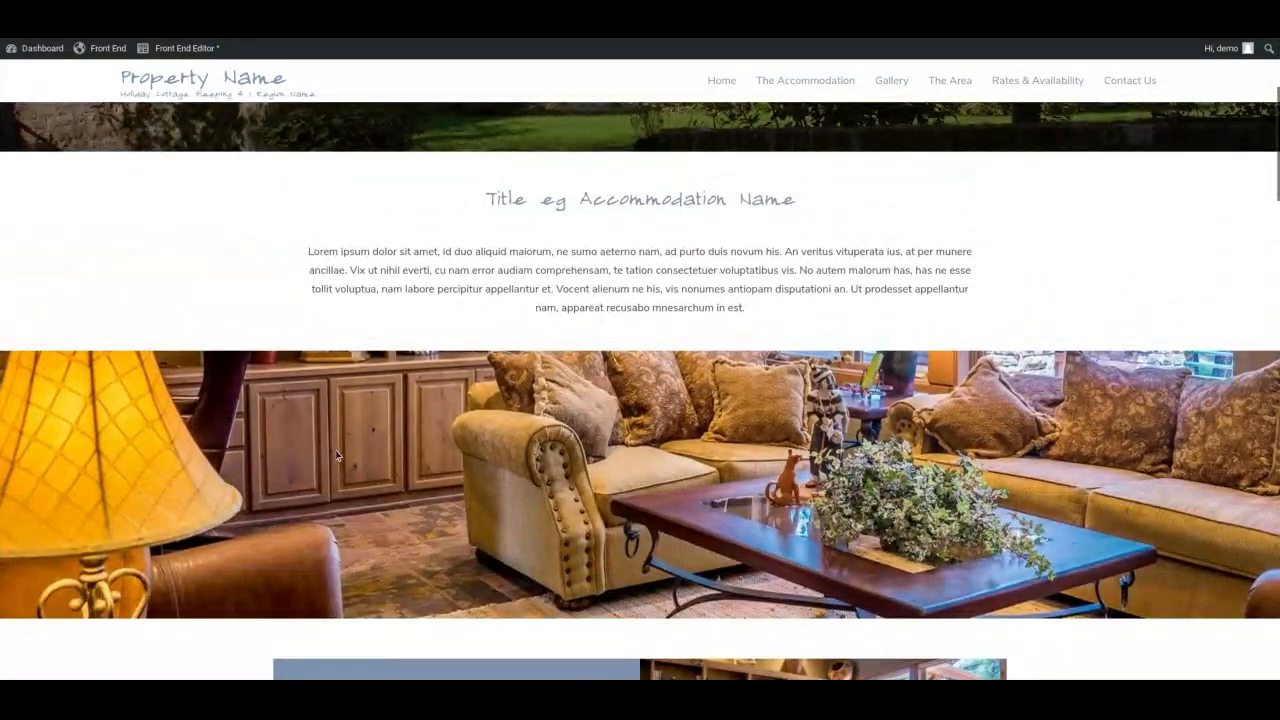
pyautogui.scroll(-1, 565, 476)
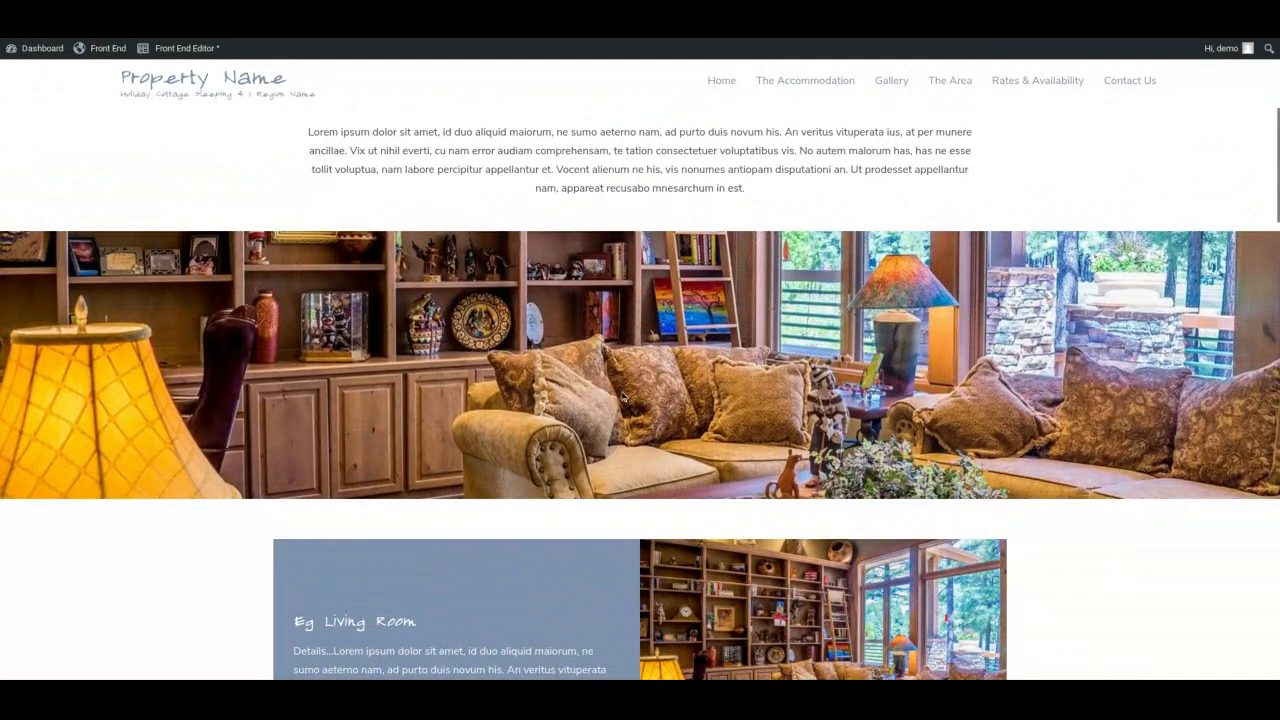
pyautogui.scroll(1, 547, 433)
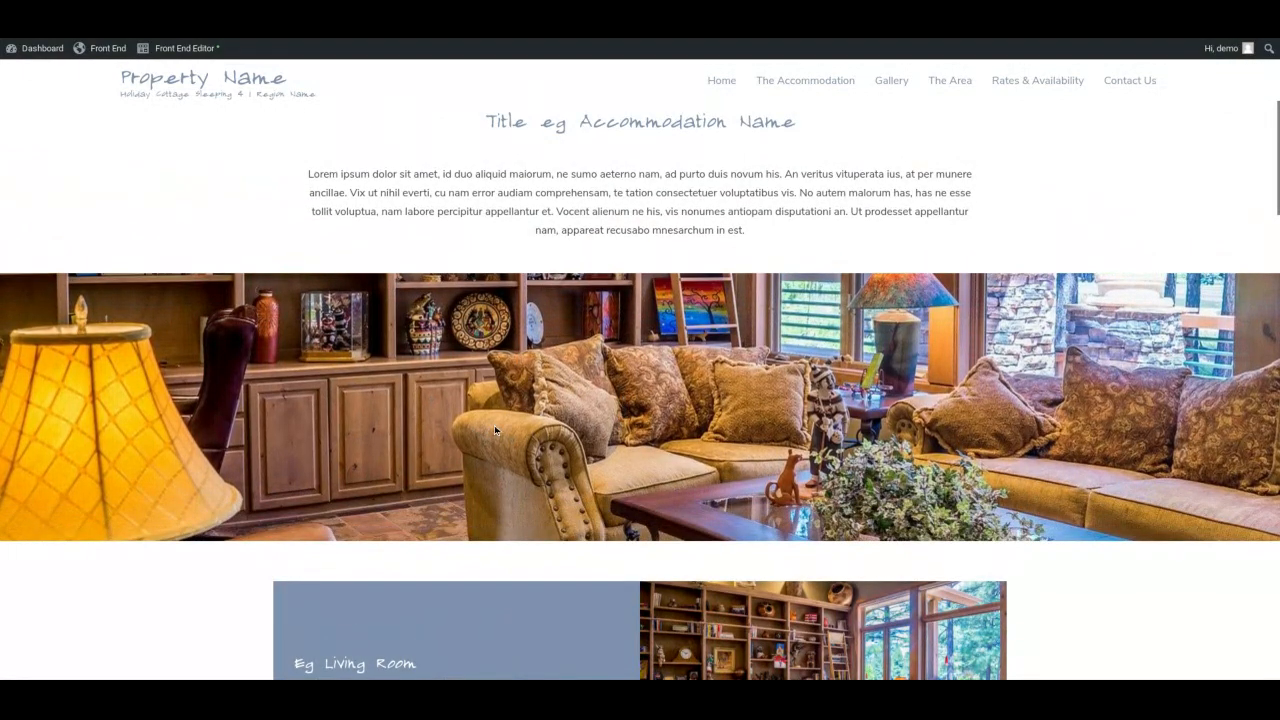
pyautogui.scroll(3, 592, 418)
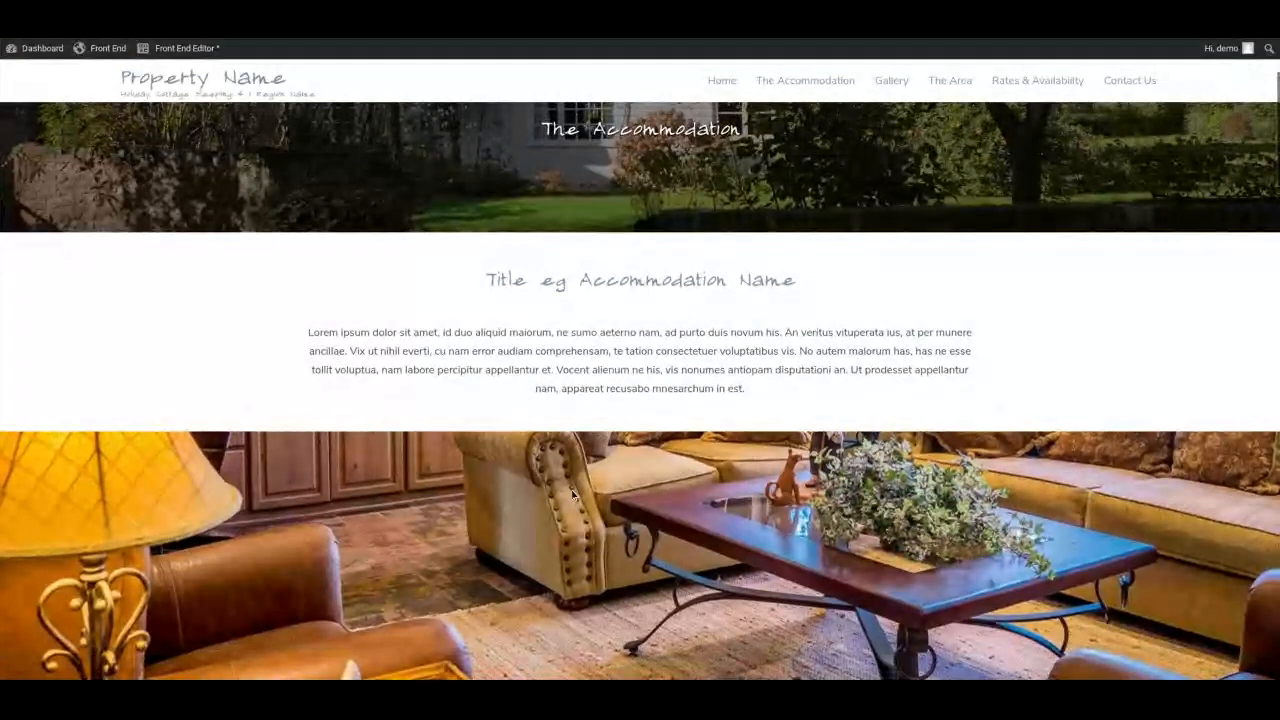
pyautogui.scroll(1, 349, 275)
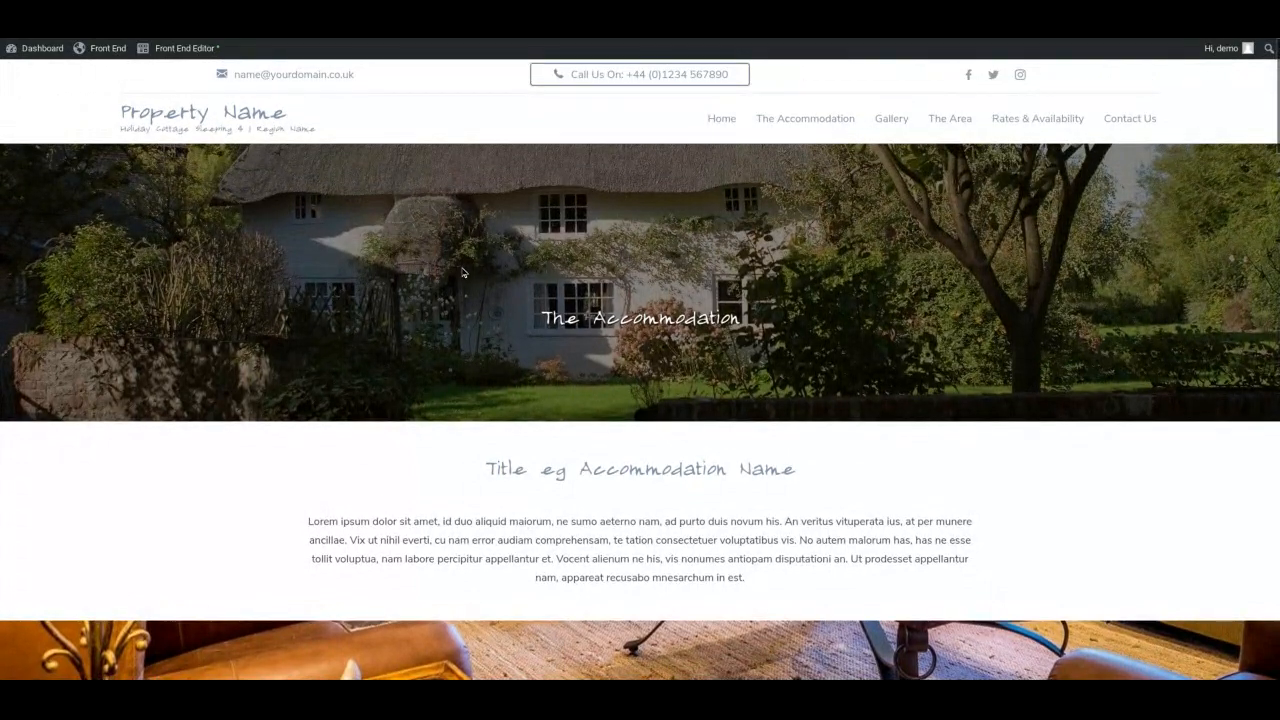
pyautogui.scroll(-8, 431, 309)
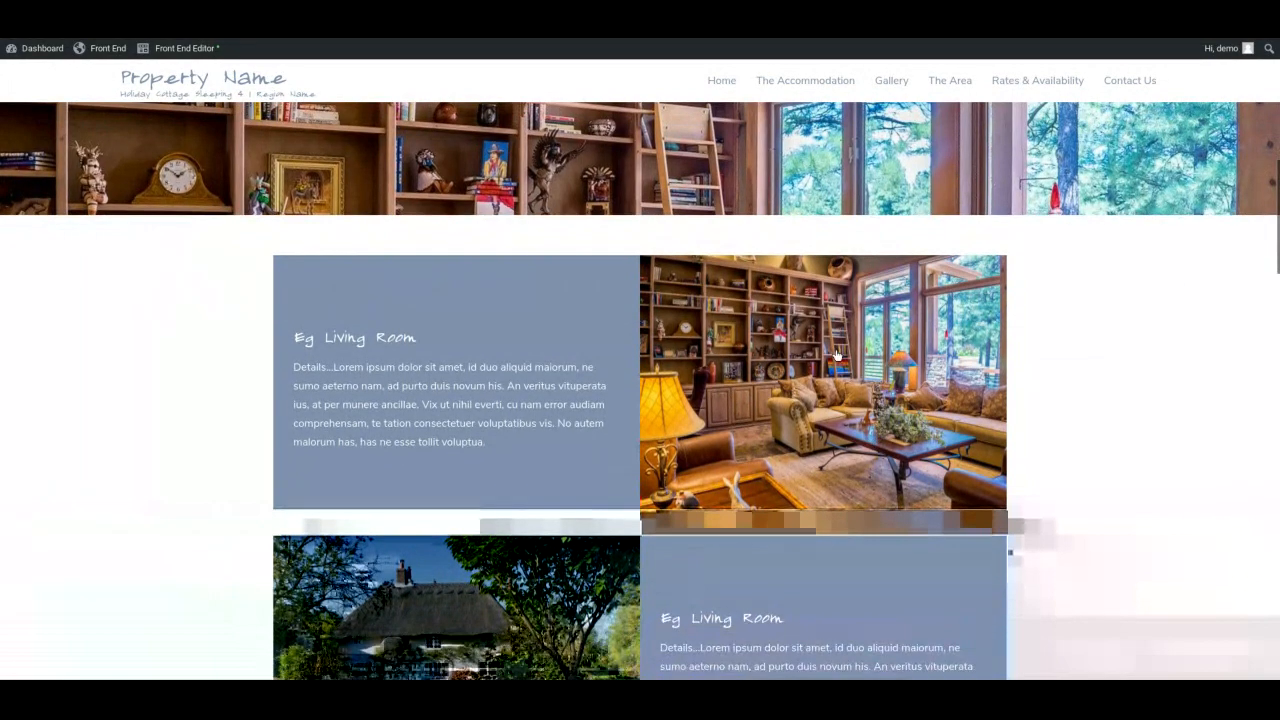
pyautogui.scroll(-2, 884, 410)
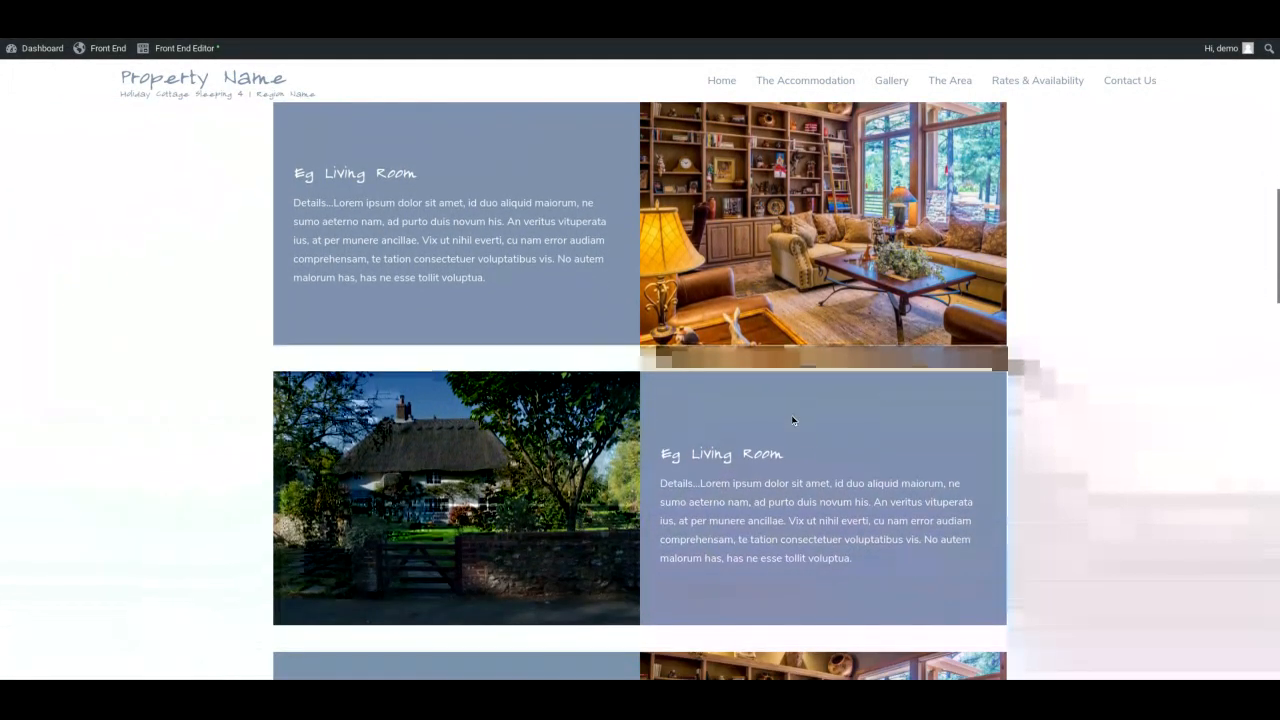
pyautogui.scroll(-2, 798, 434)
pyautogui.scroll(-6, 690, 428)
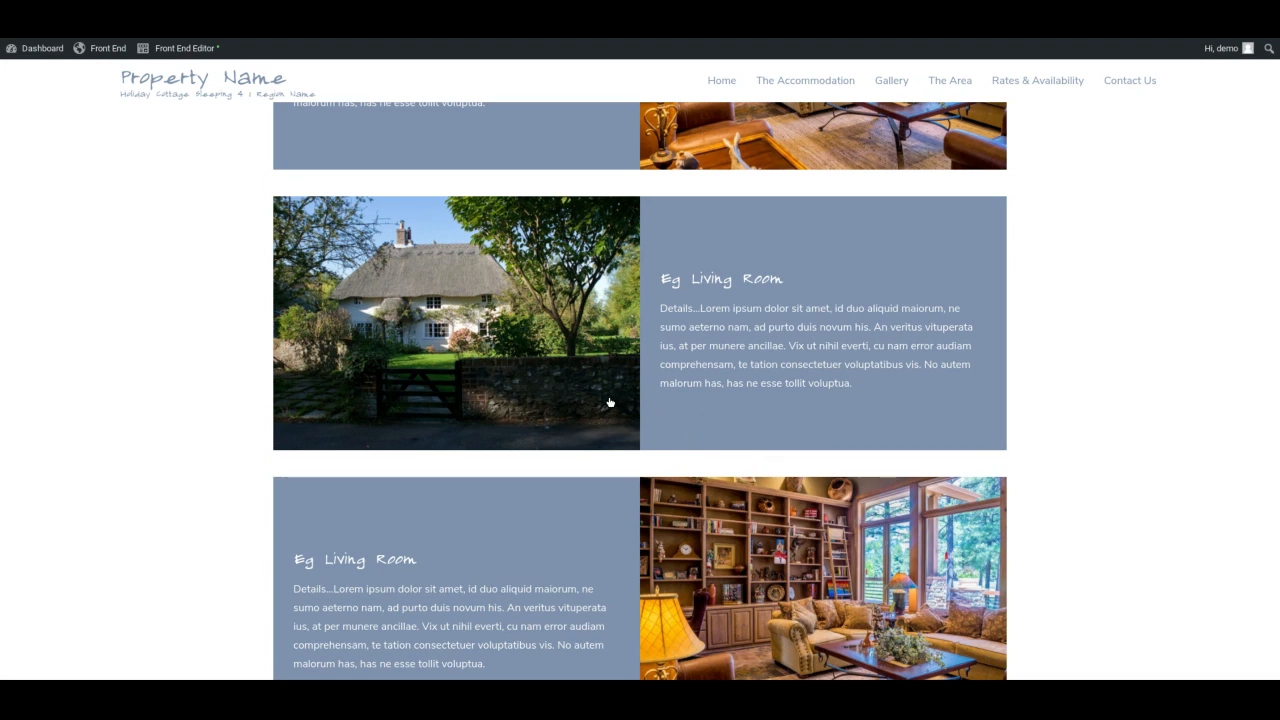
# Step: Visit the site's dashboard, return to the front-end home page, and show the front end editor's list of editable parts
pyautogui.click(47, 54)
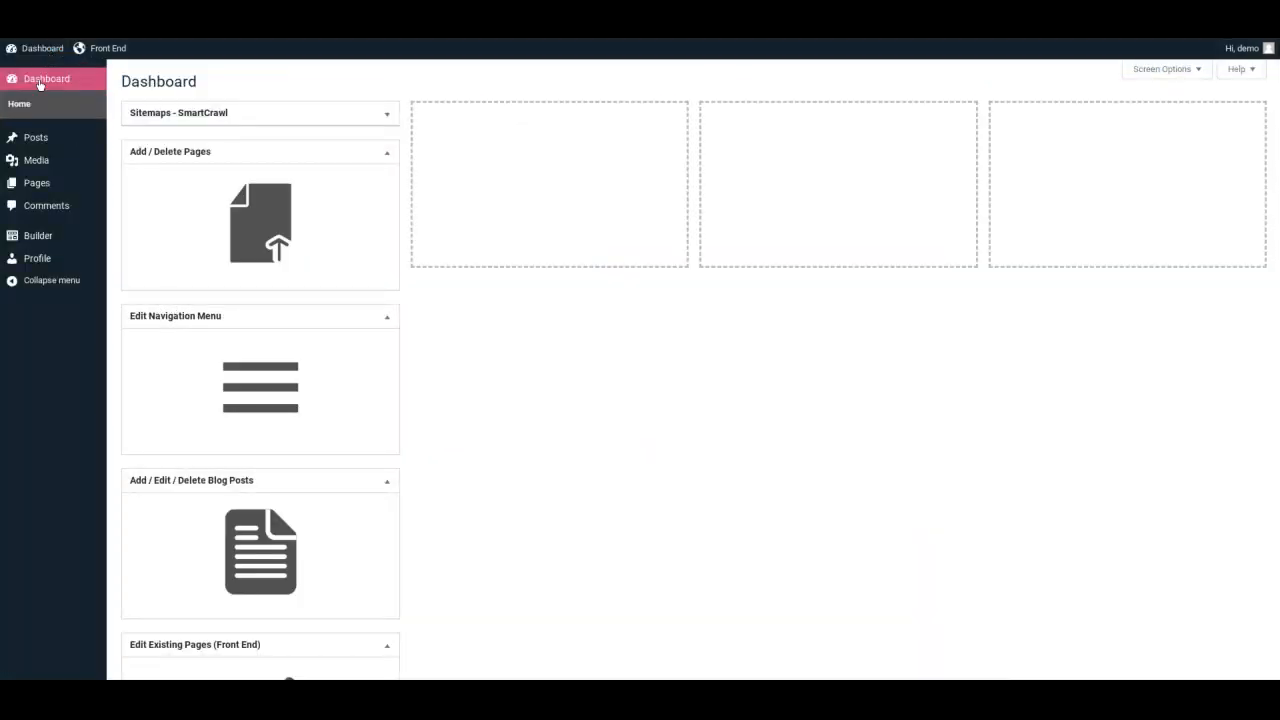
pyautogui.click(105, 50)
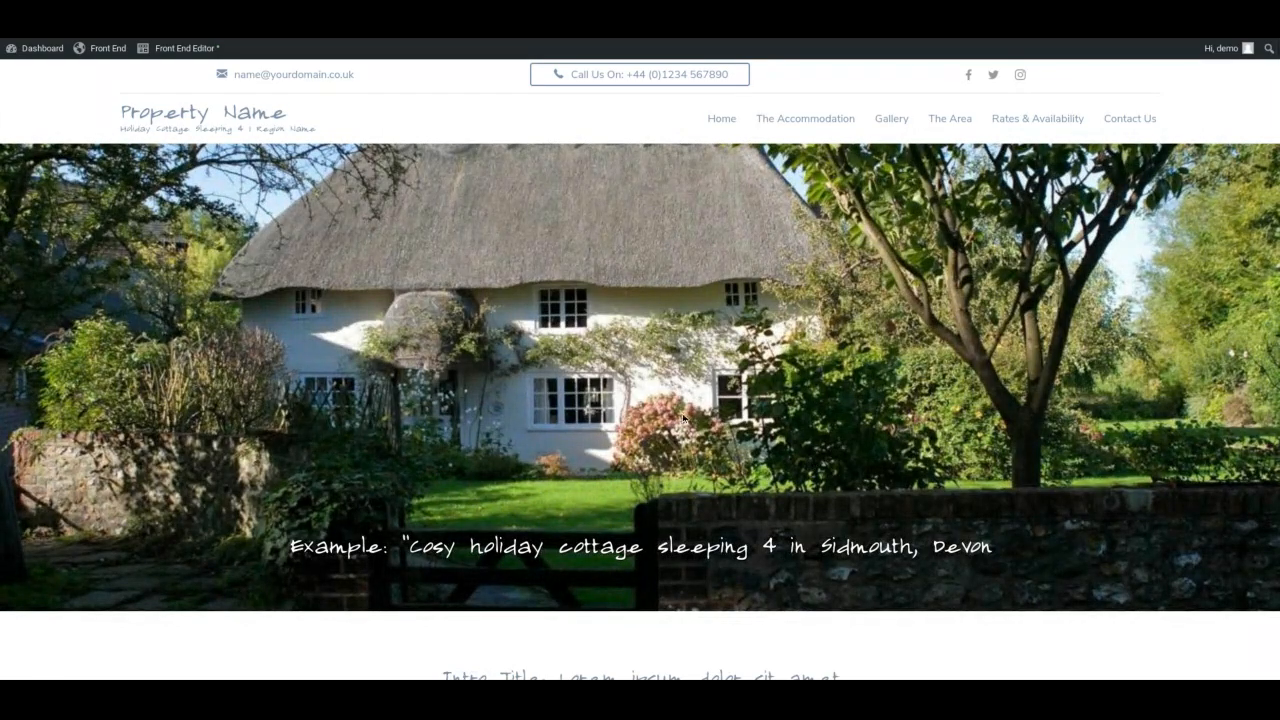
pyautogui.moveTo(150, 52)
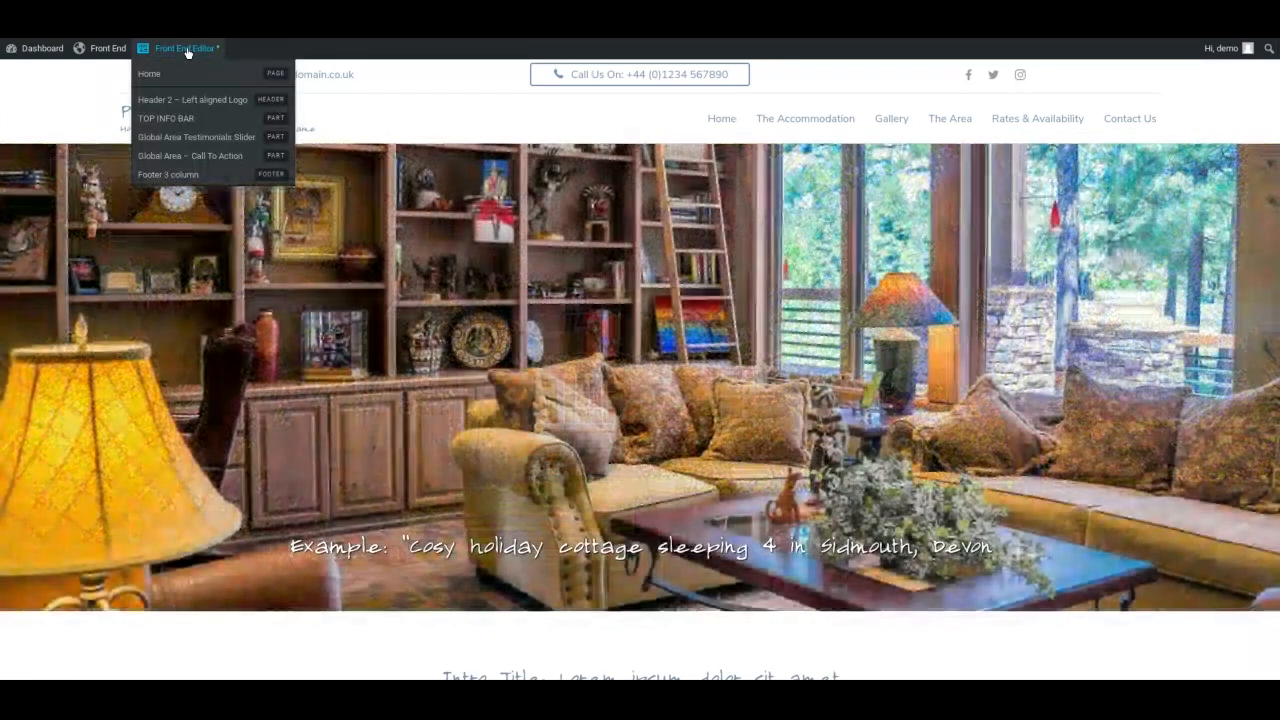